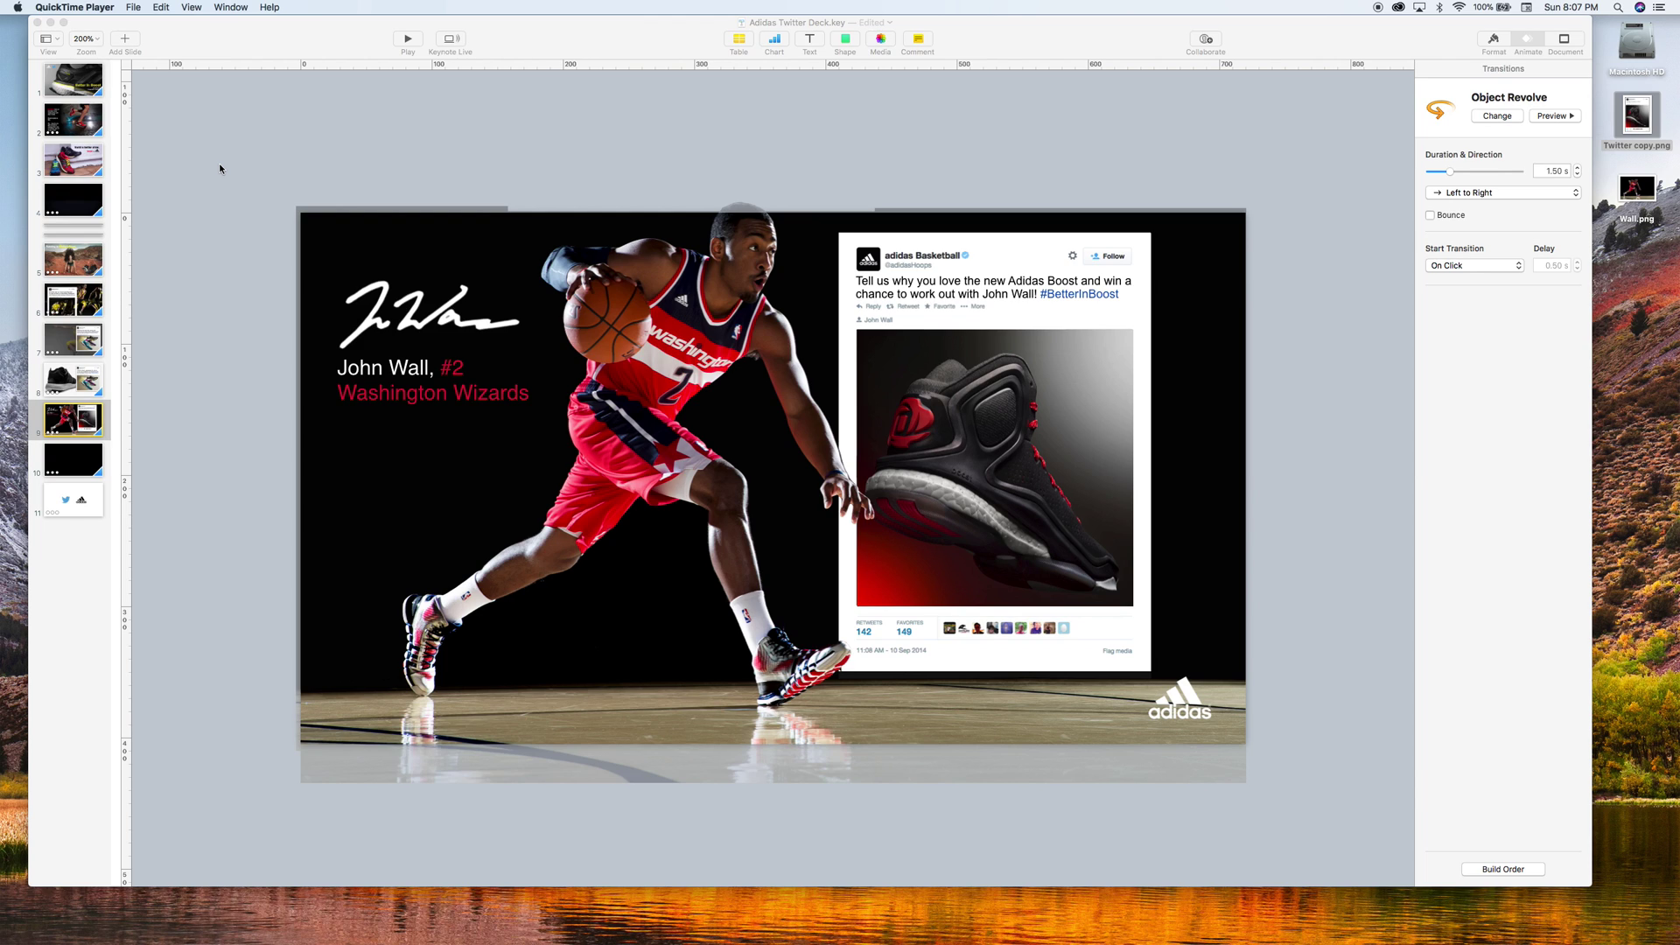
Return to Keynote's finished slide 9 and preview its builds as a slideshow
click(343, 49)
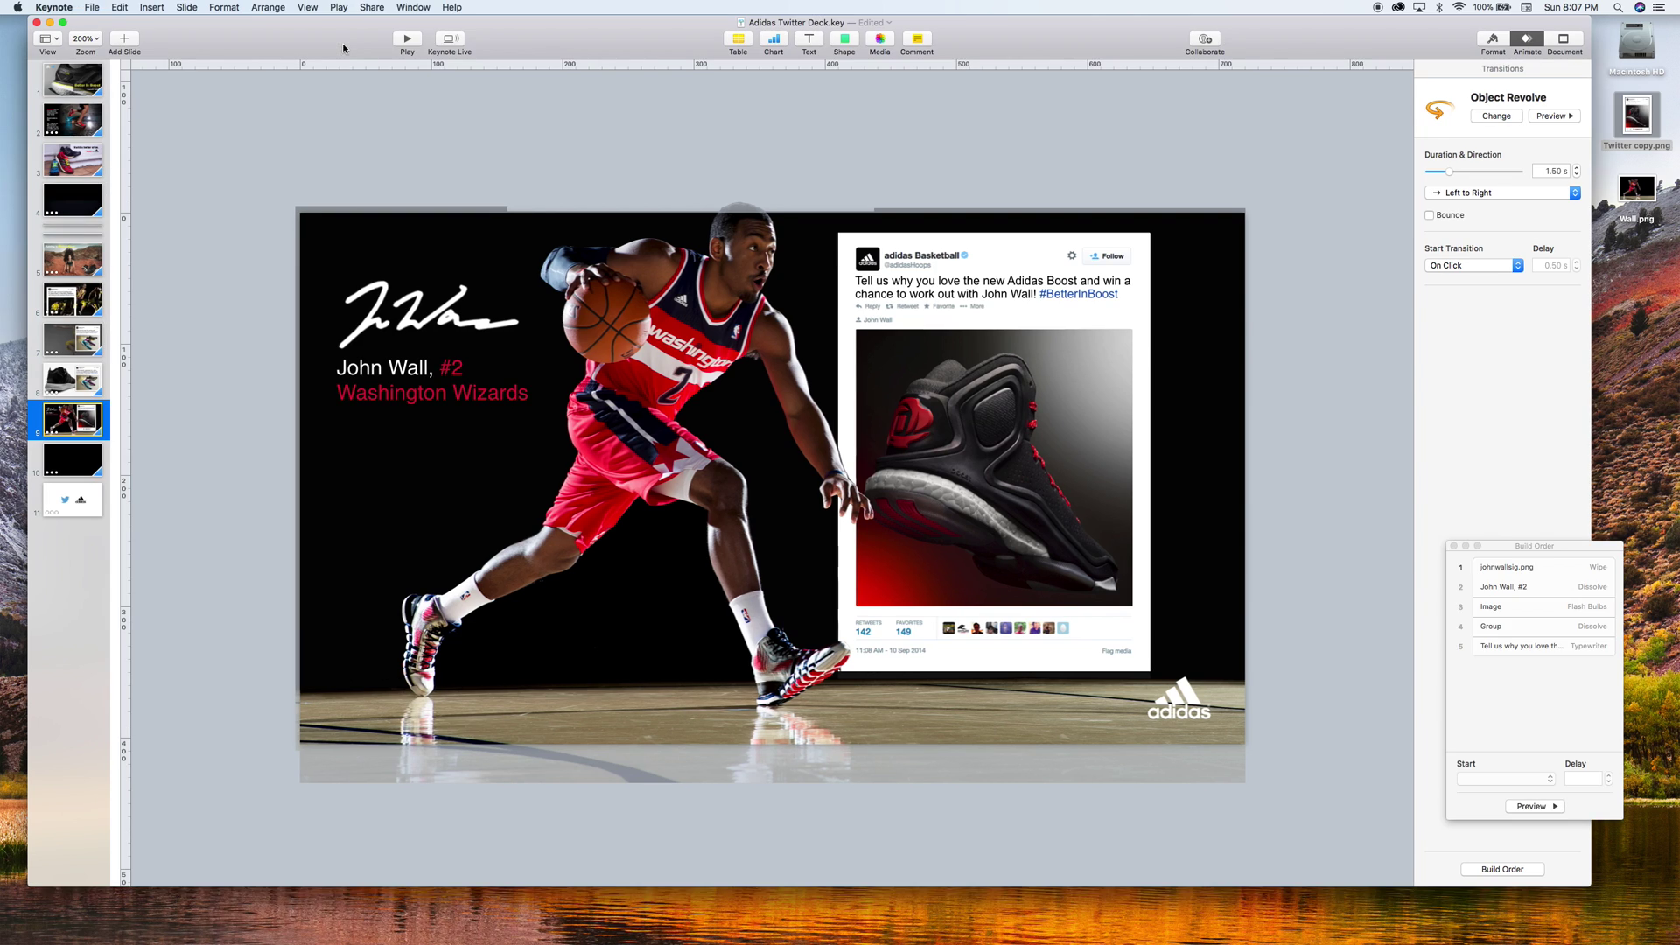
click(406, 42)
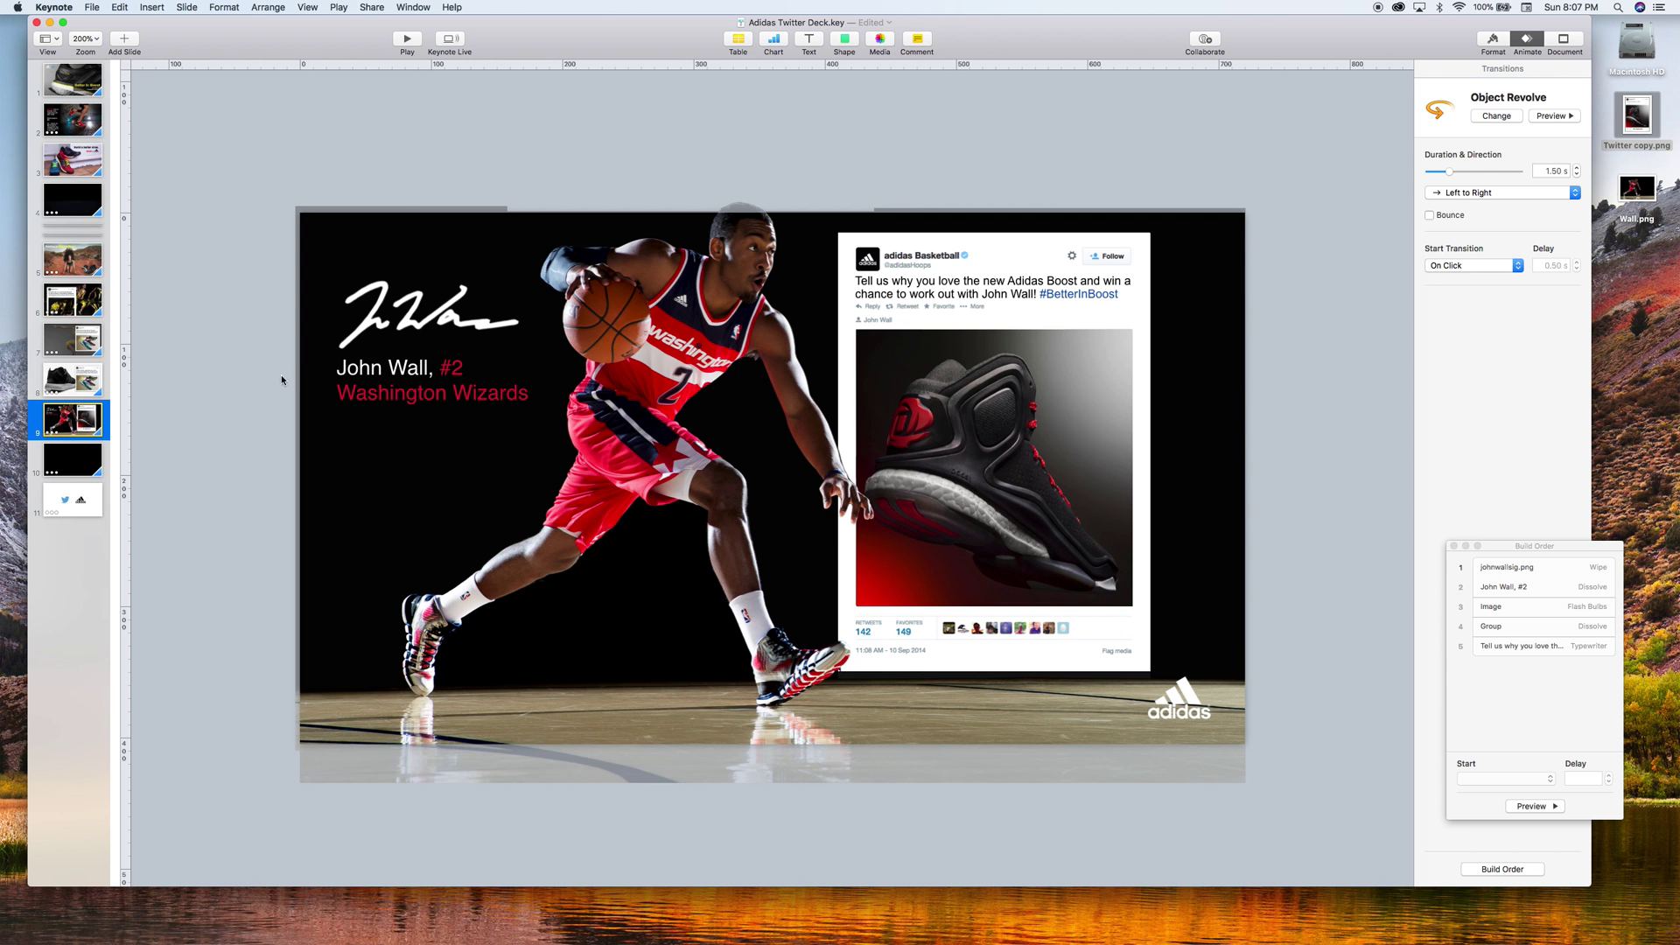
Drop Wall.png onto slide 10 and resize it to fill the slide at 720 × 480 pt
click(71, 465)
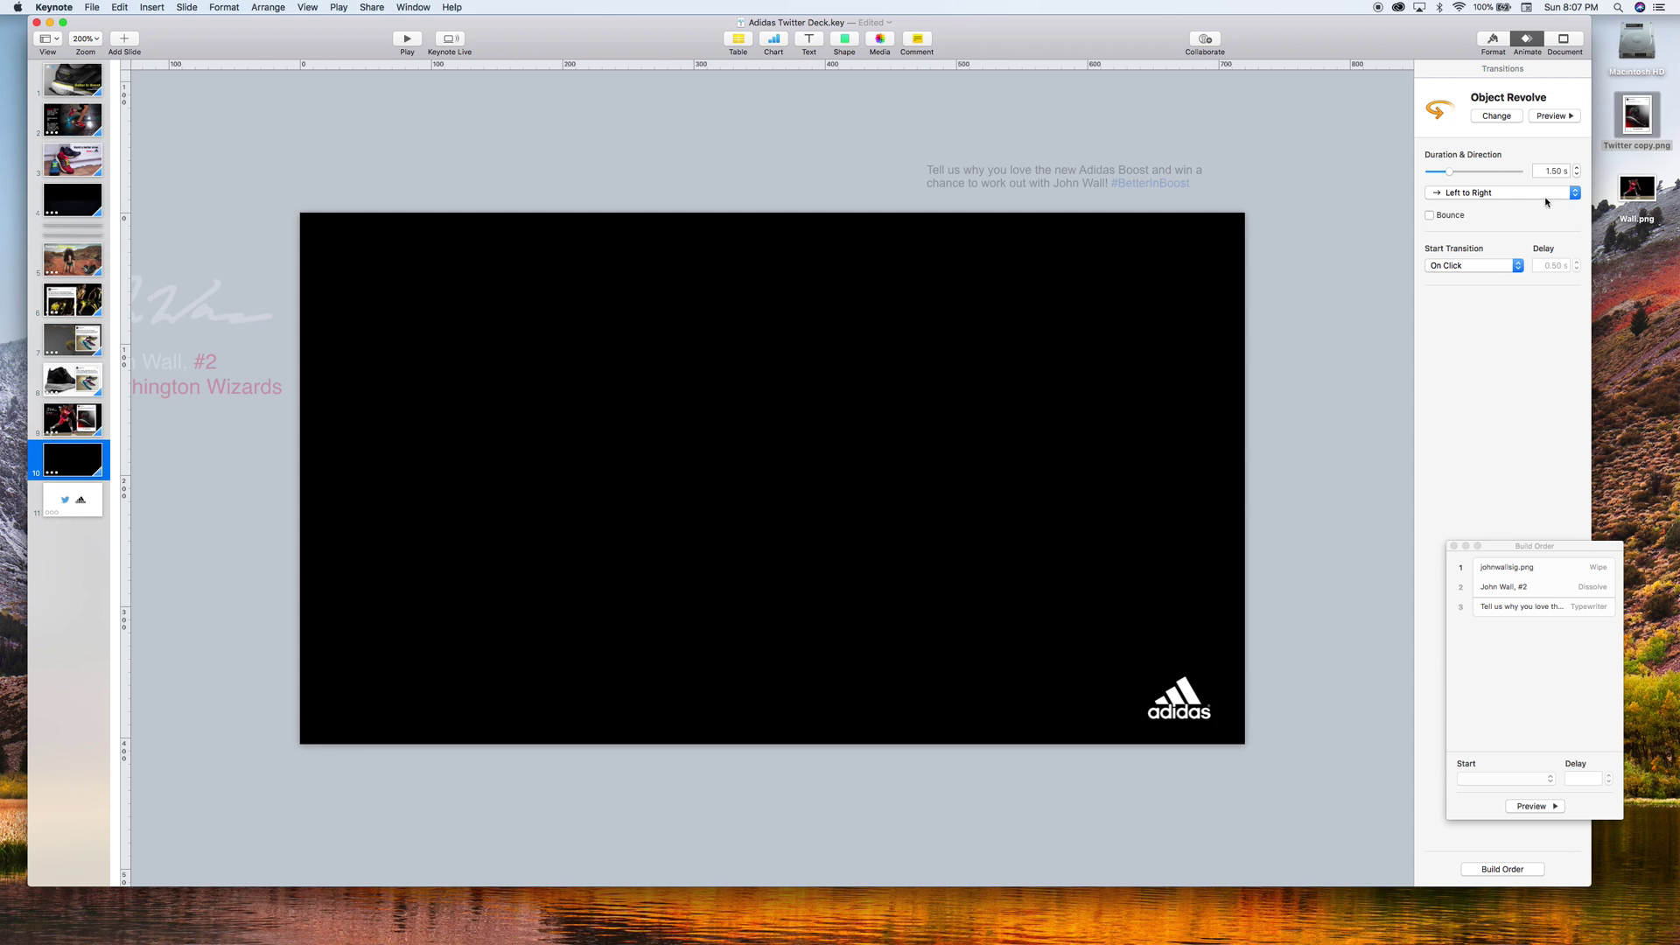
drag(1639, 190, 800, 418)
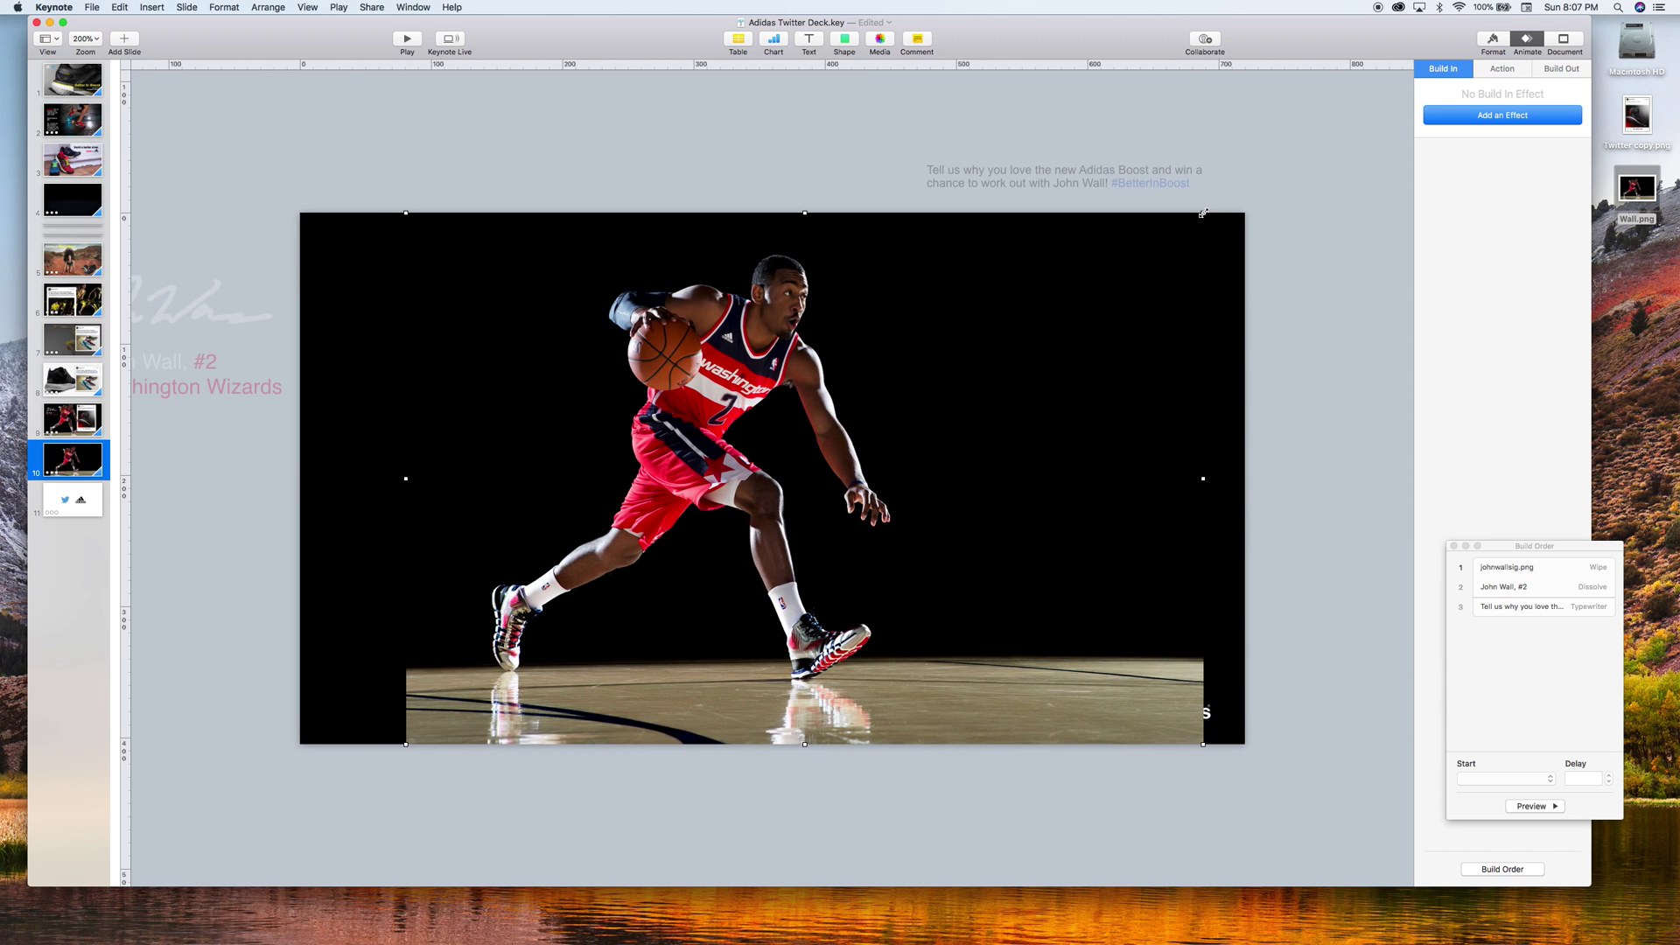
drag(1203, 213, 1270, 168)
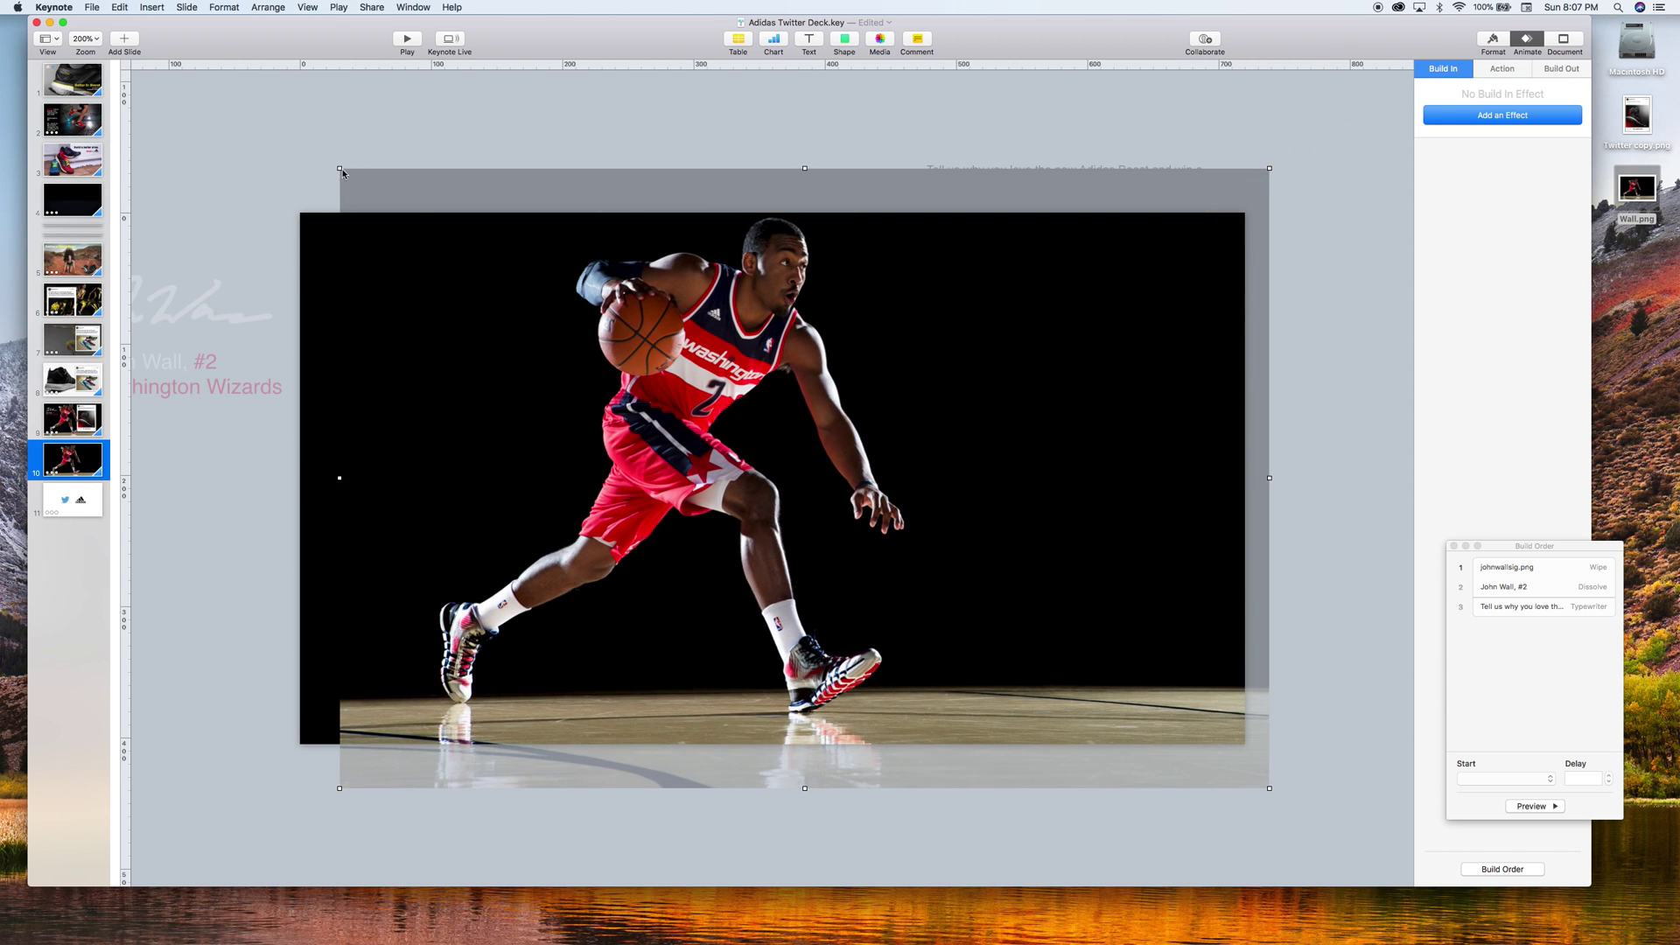
drag(342, 172, 298, 156)
drag(526, 305, 510, 324)
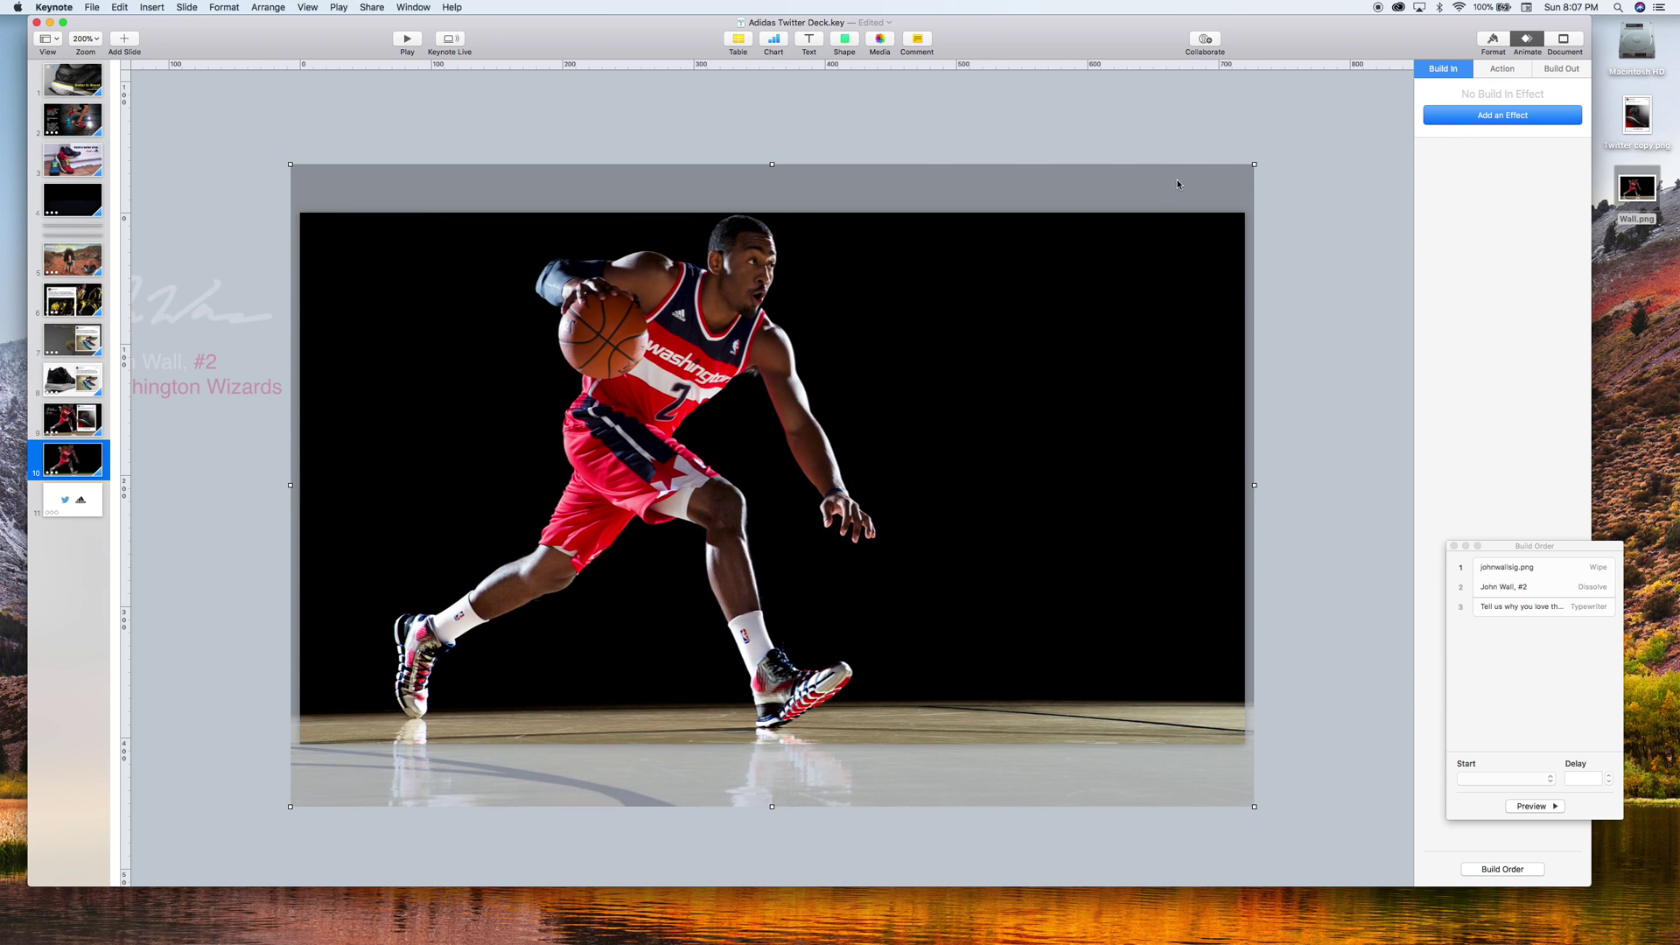
drag(1253, 165, 1246, 166)
Bring the signature and 'John Wall, #2' name to front and move them onto the slide's upper left
click(1332, 176)
click(160, 320)
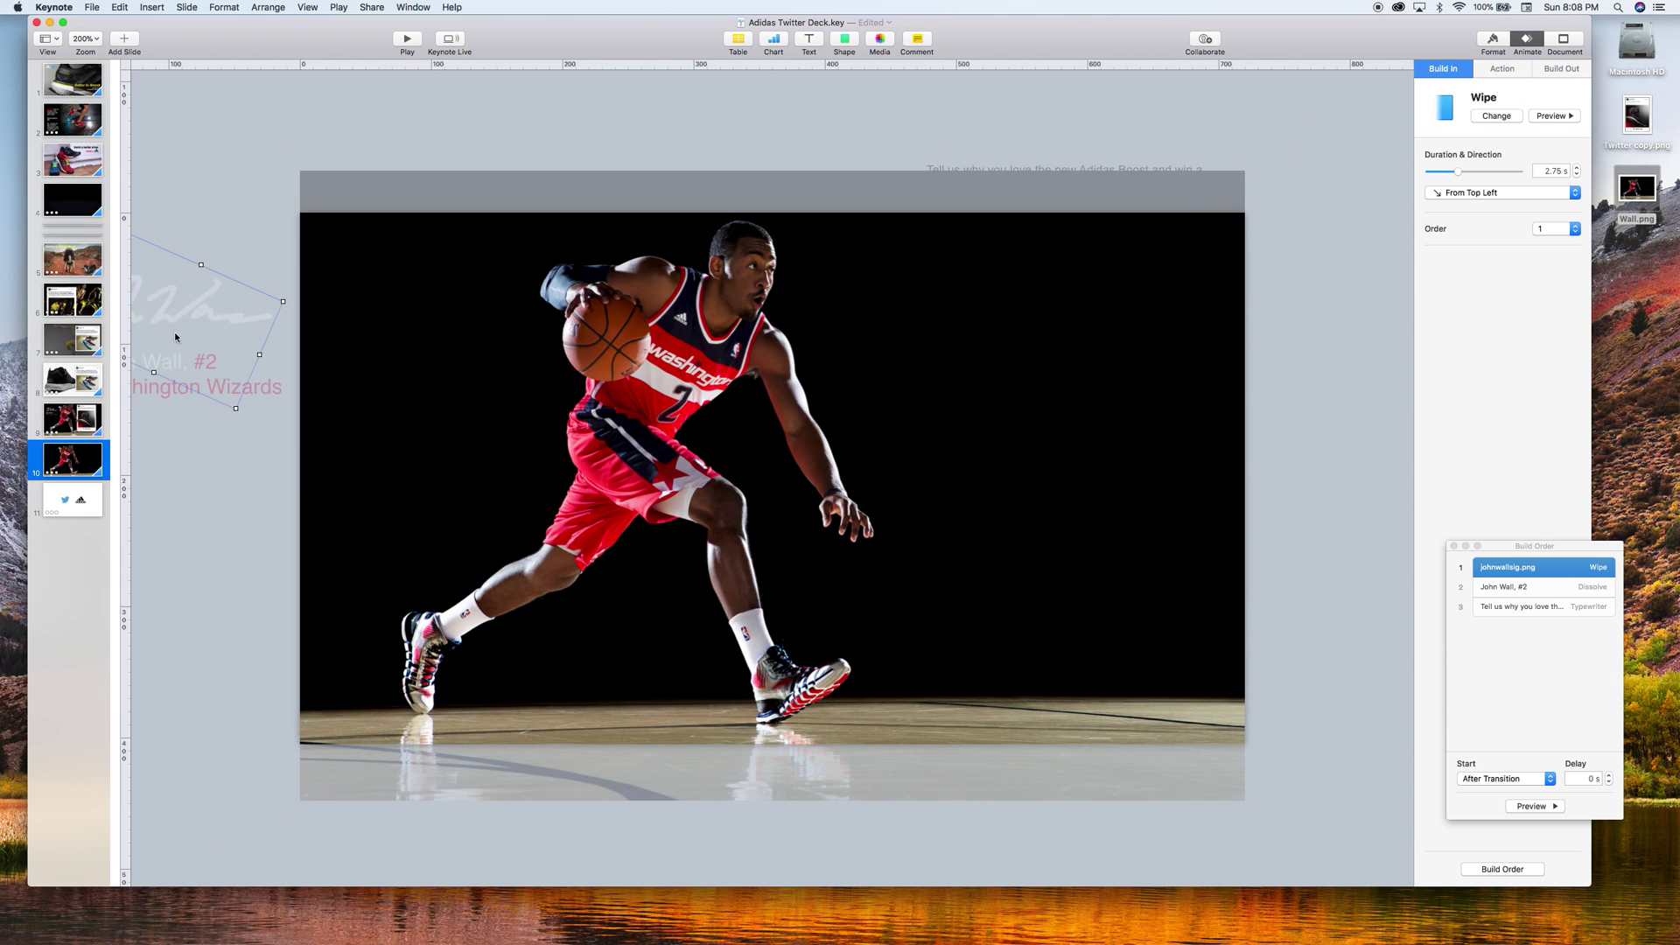
shift+click(163, 395)
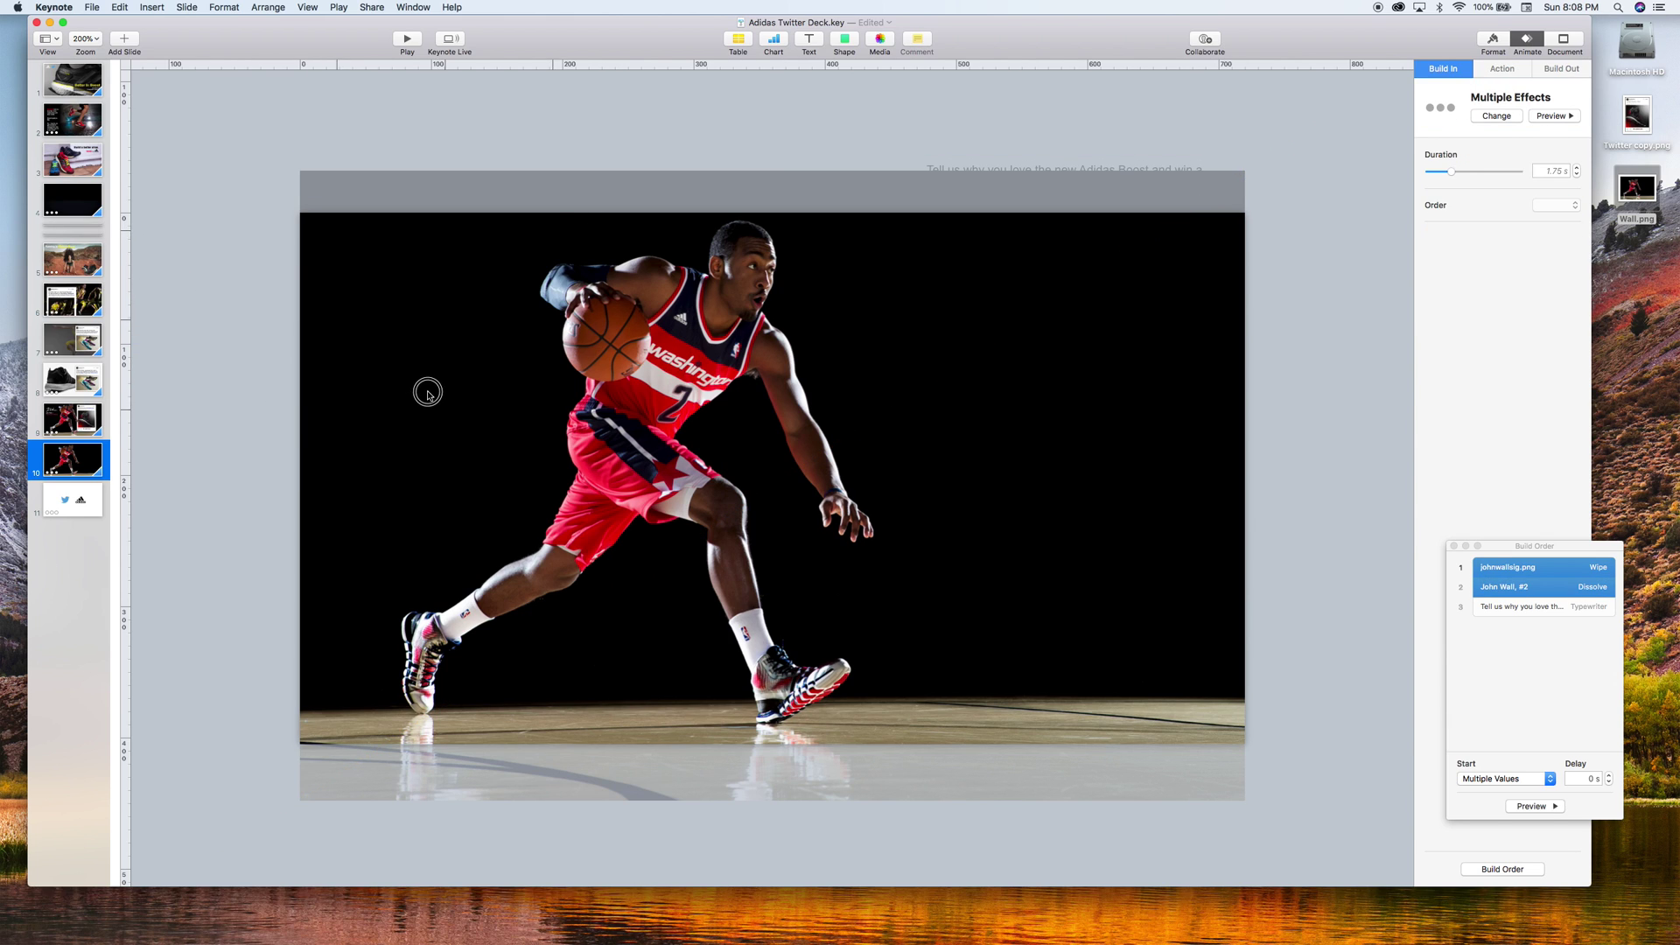
right_click(267, 353)
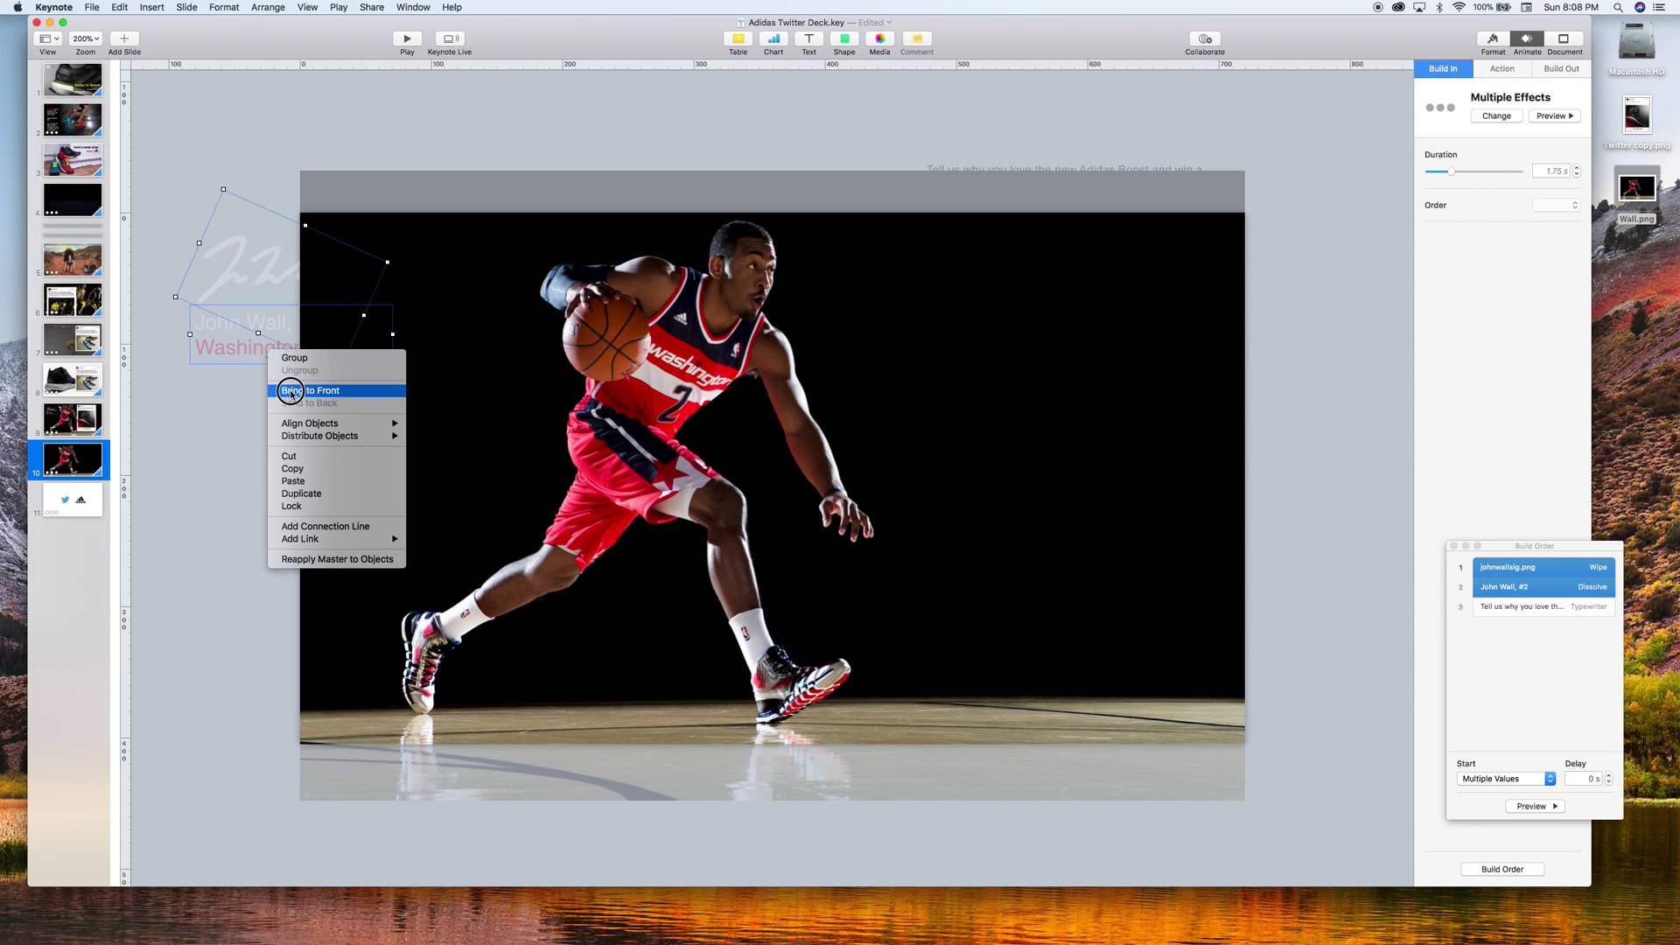
click(289, 379)
mouse_move(235, 357)
mouse_down()
mouse_move(315, 350)
mouse_move(374, 403)
mouse_up()
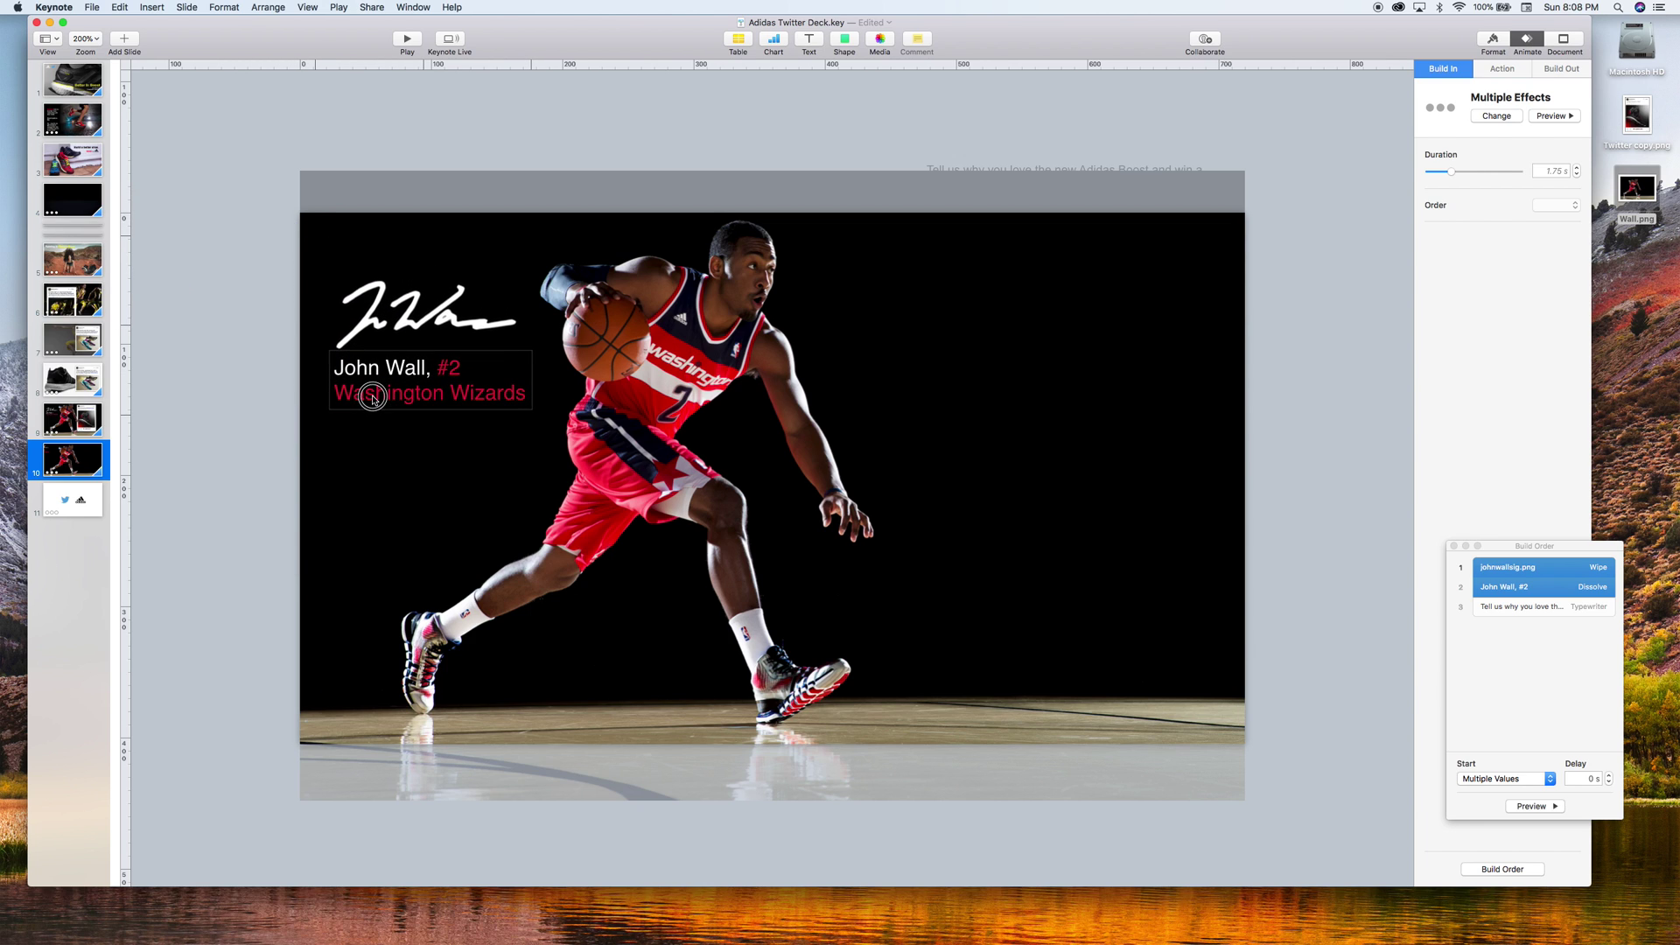
click(251, 372)
Add Twitter copy.png to the slide and shrink it to fit the right side
click(1636, 116)
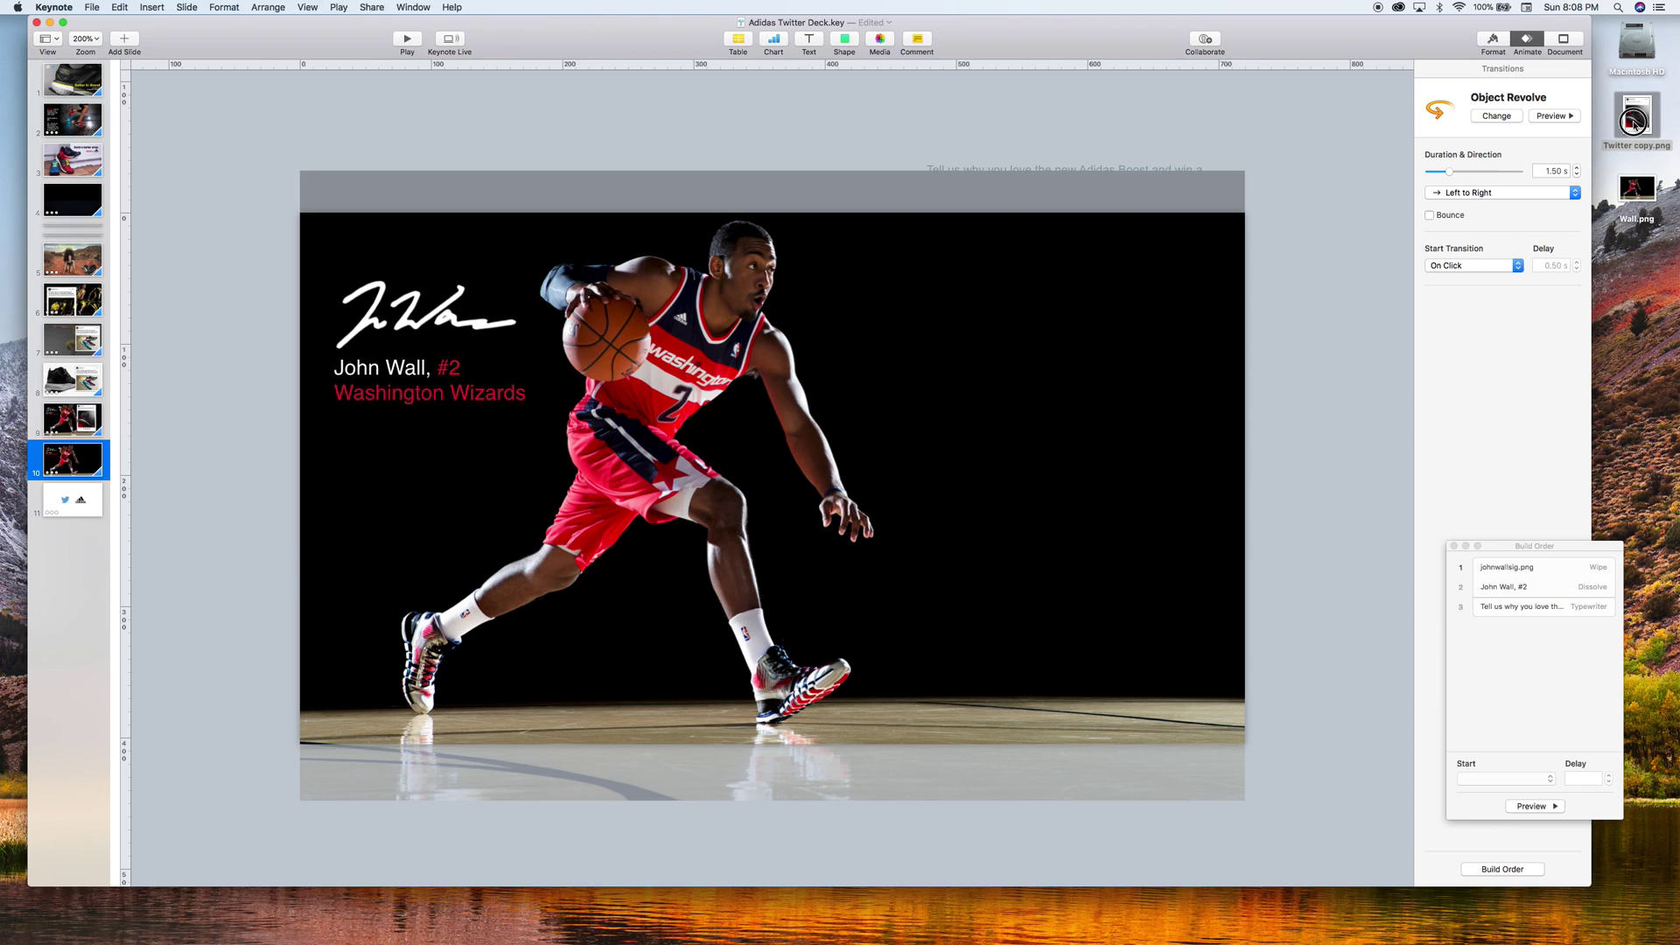
drag(1637, 116, 1049, 361)
drag(1219, 137, 1099, 315)
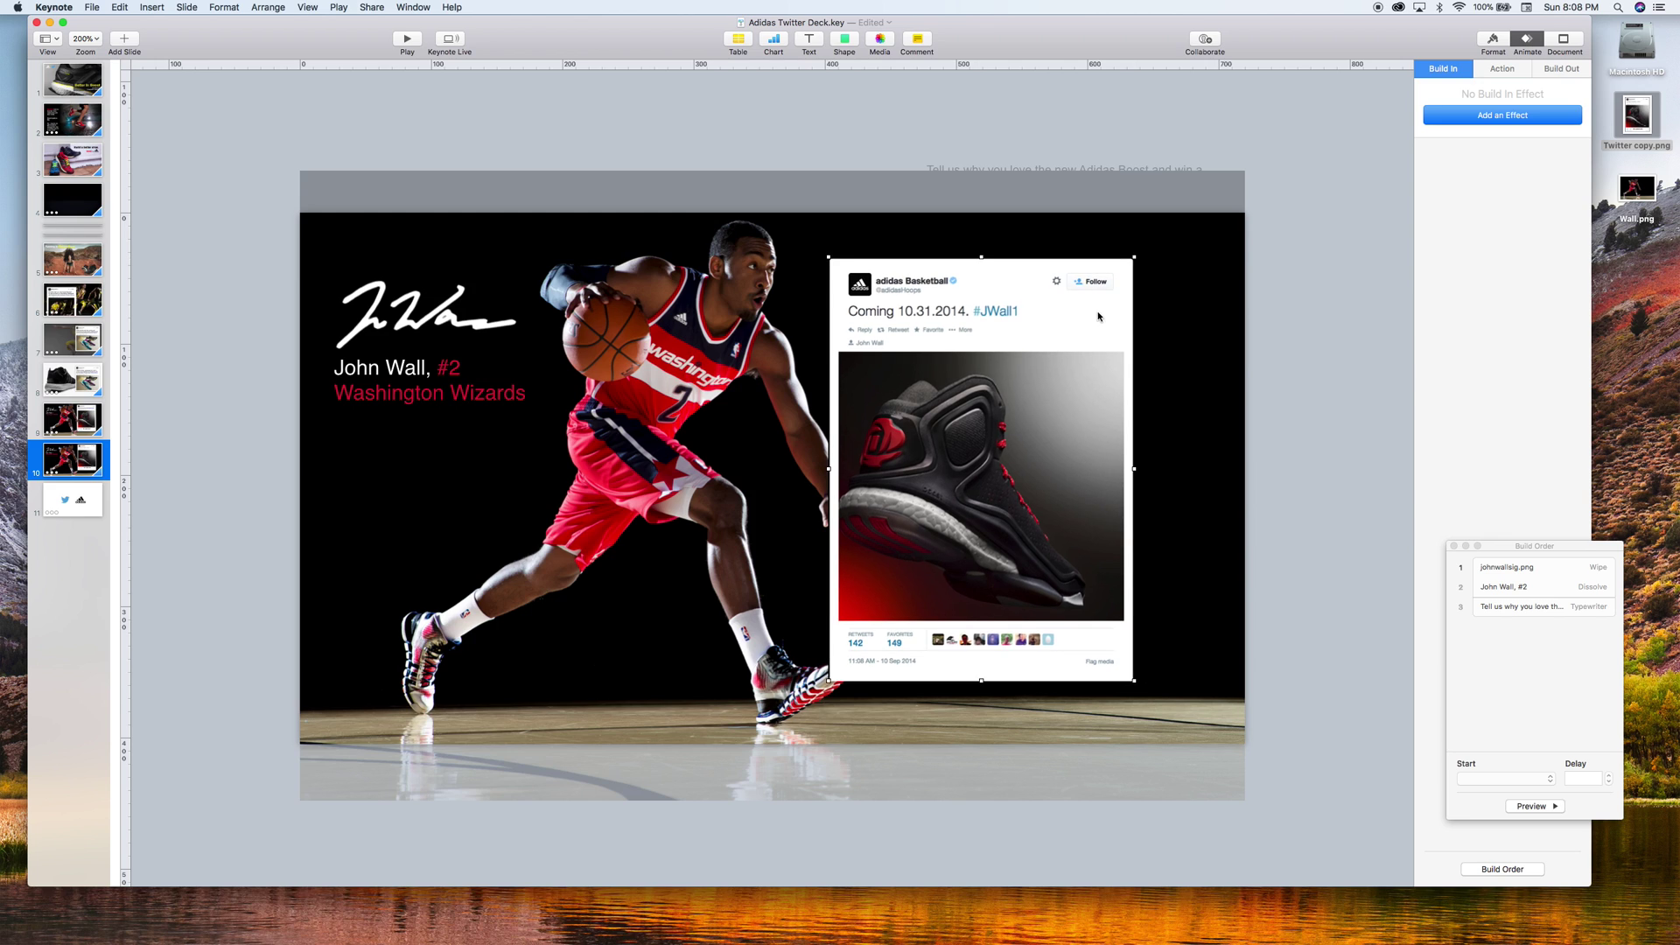
Bring the player photo to front and use Instant Alpha to remove its black background
click(718, 282)
right_click(735, 282)
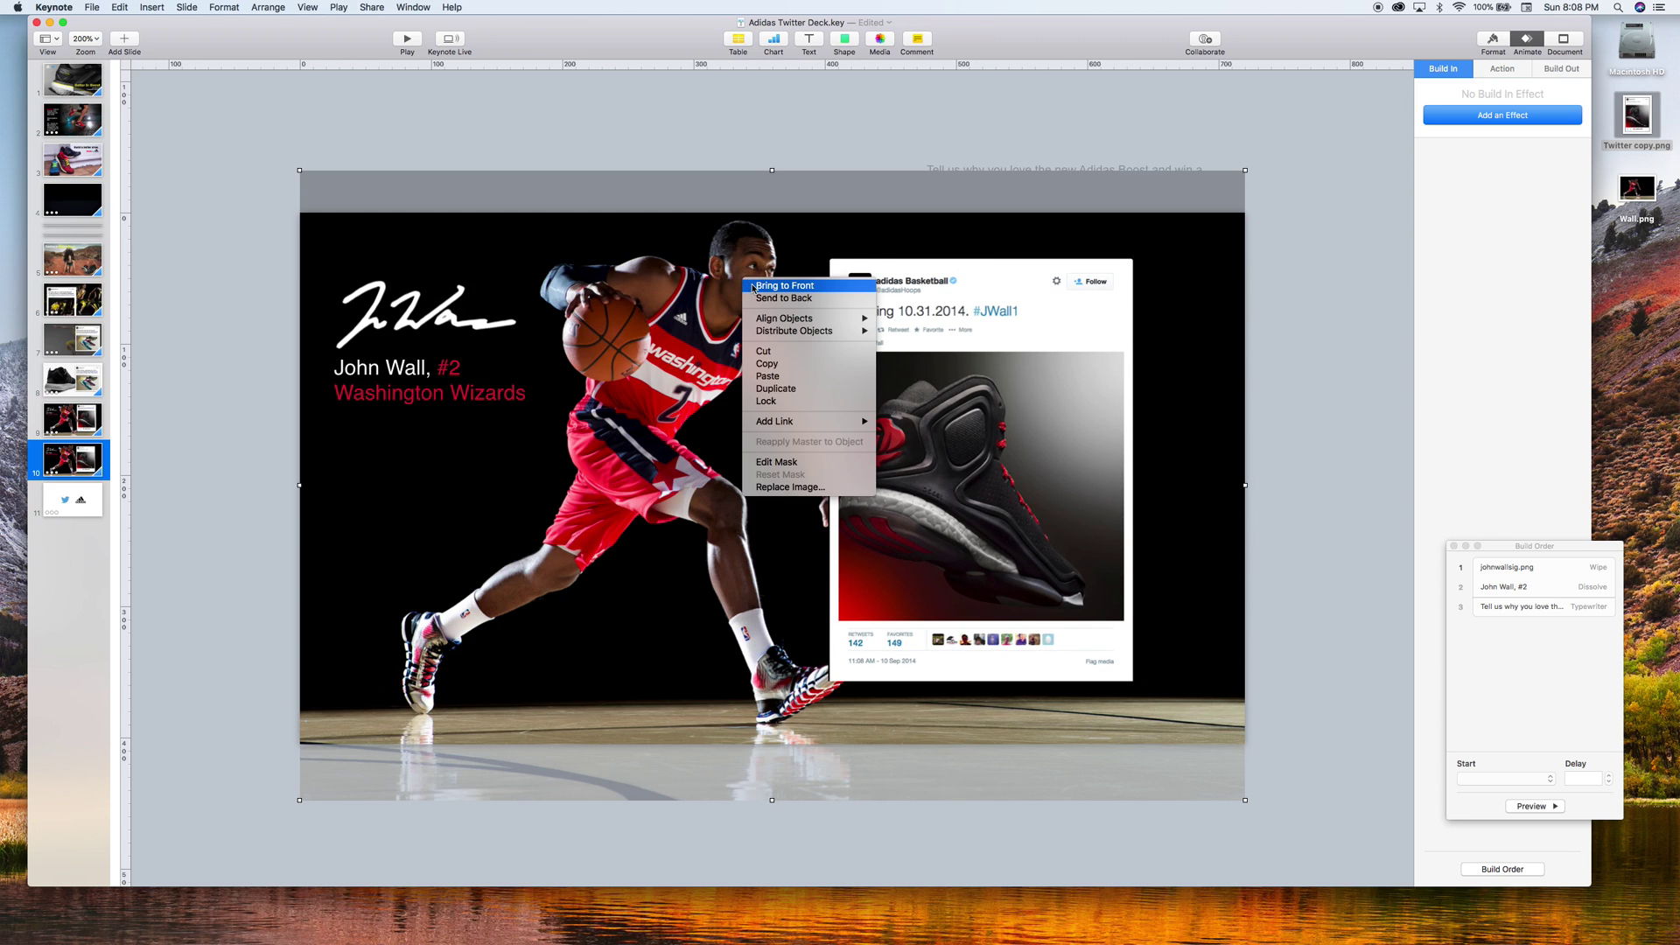
click(770, 287)
click(1493, 39)
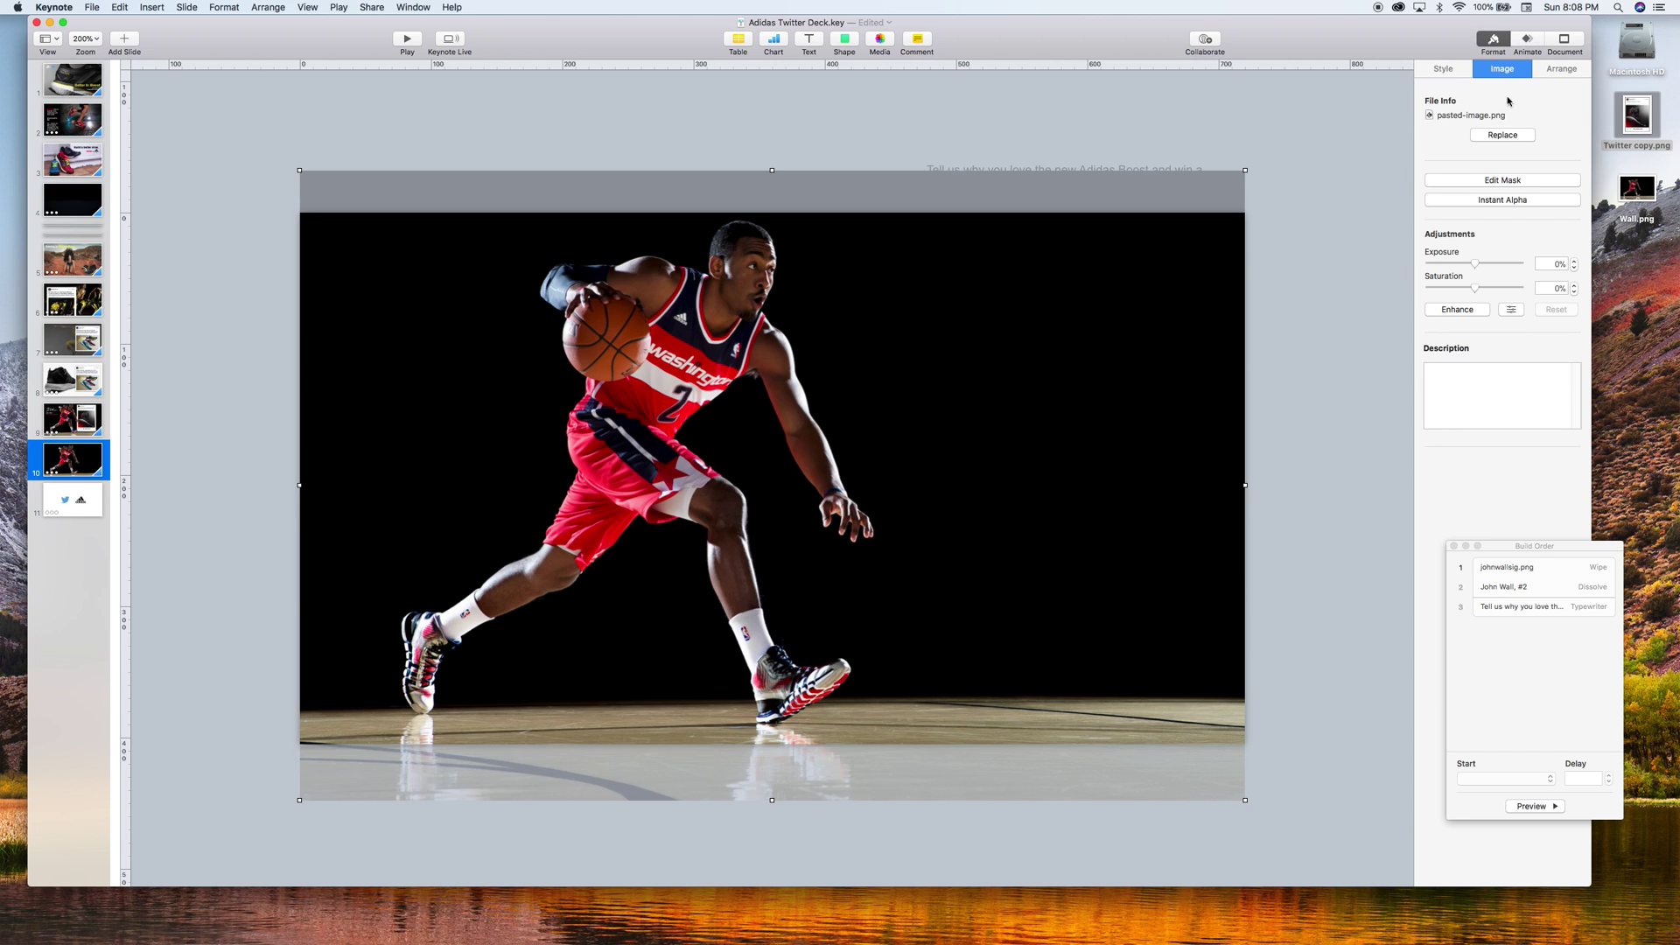
click(1503, 200)
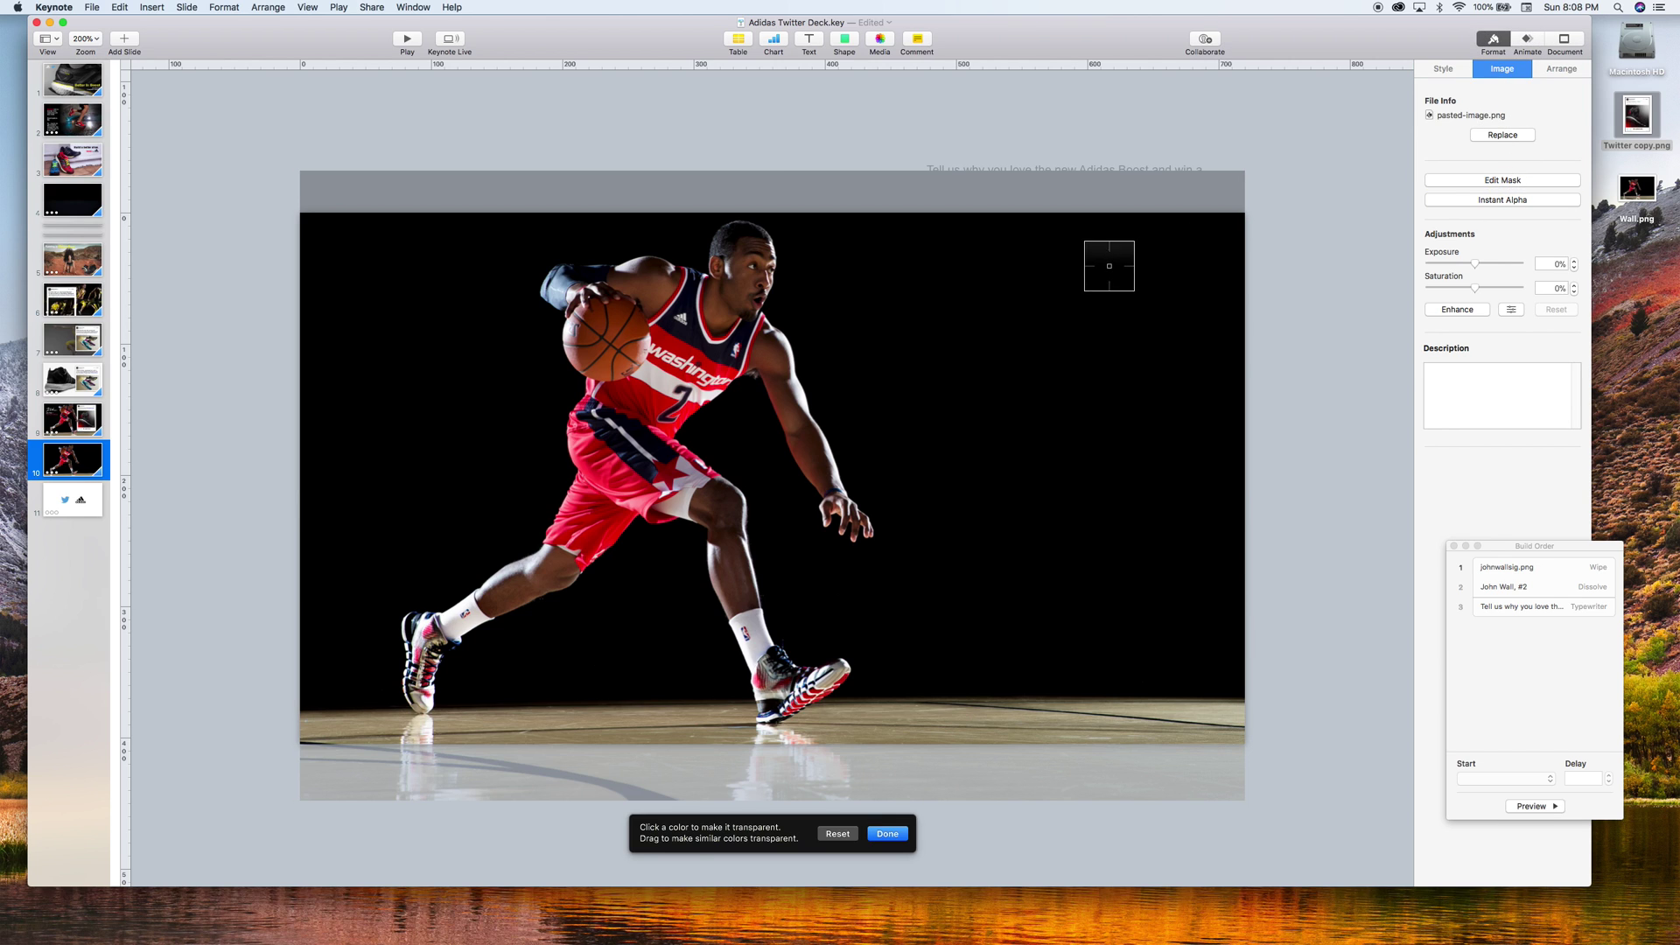
drag(1108, 266, 1054, 301)
click(1335, 242)
Cover the tweet's original text with a thin white square strip grouped with the tweet card
click(801, 77)
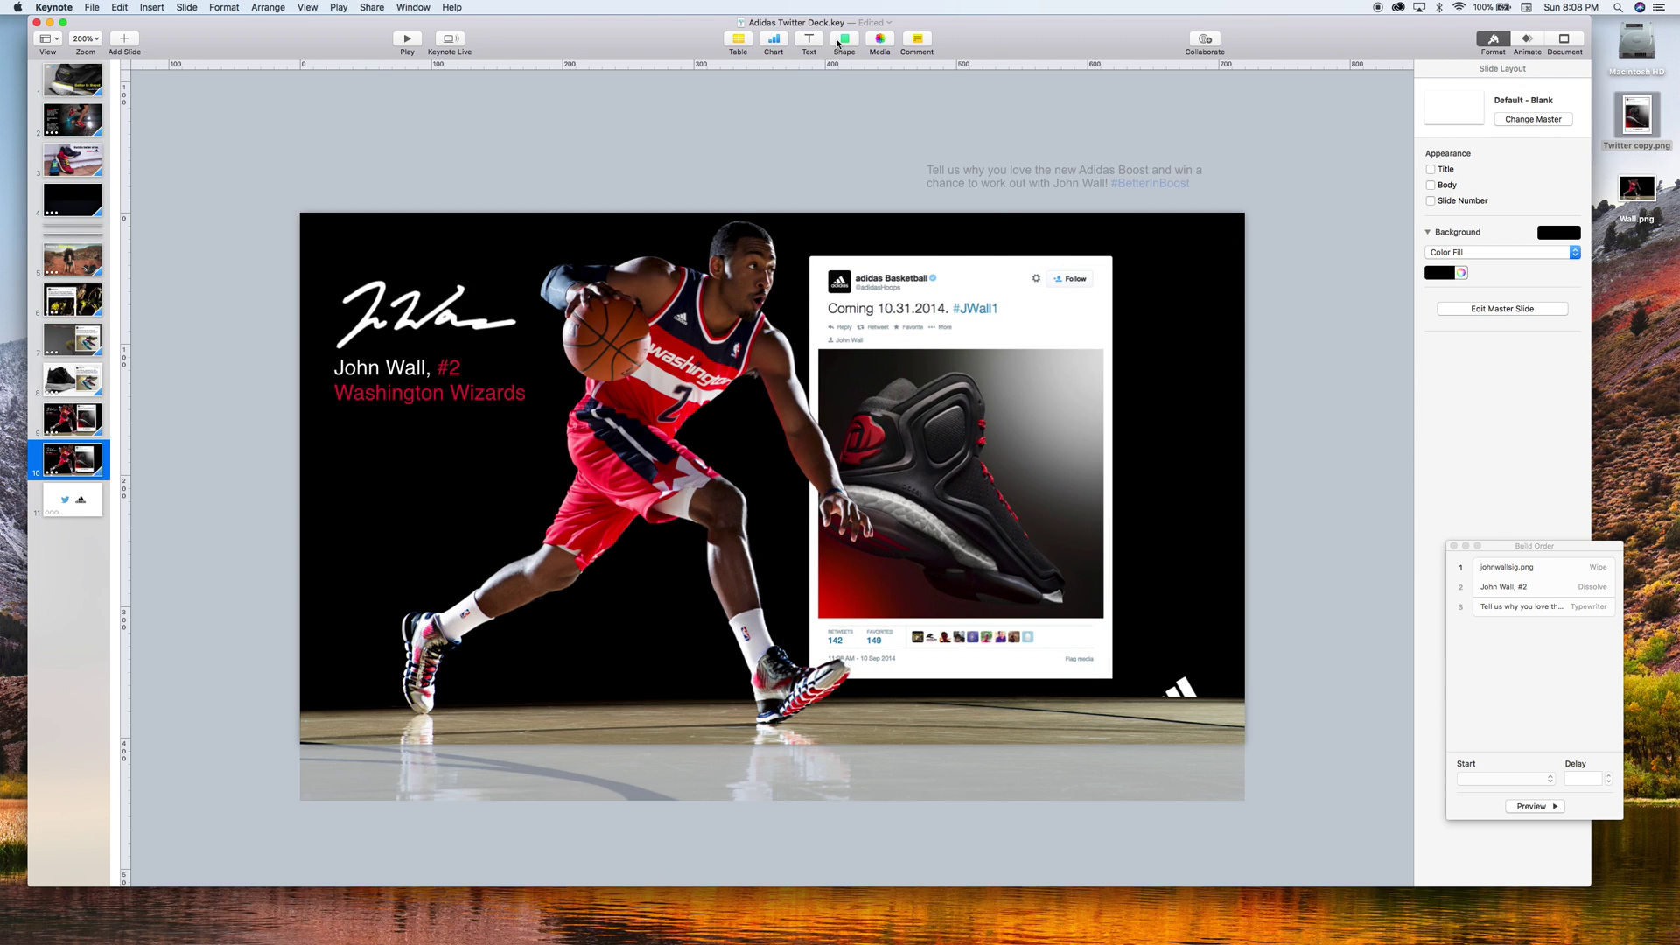
click(844, 38)
click(836, 136)
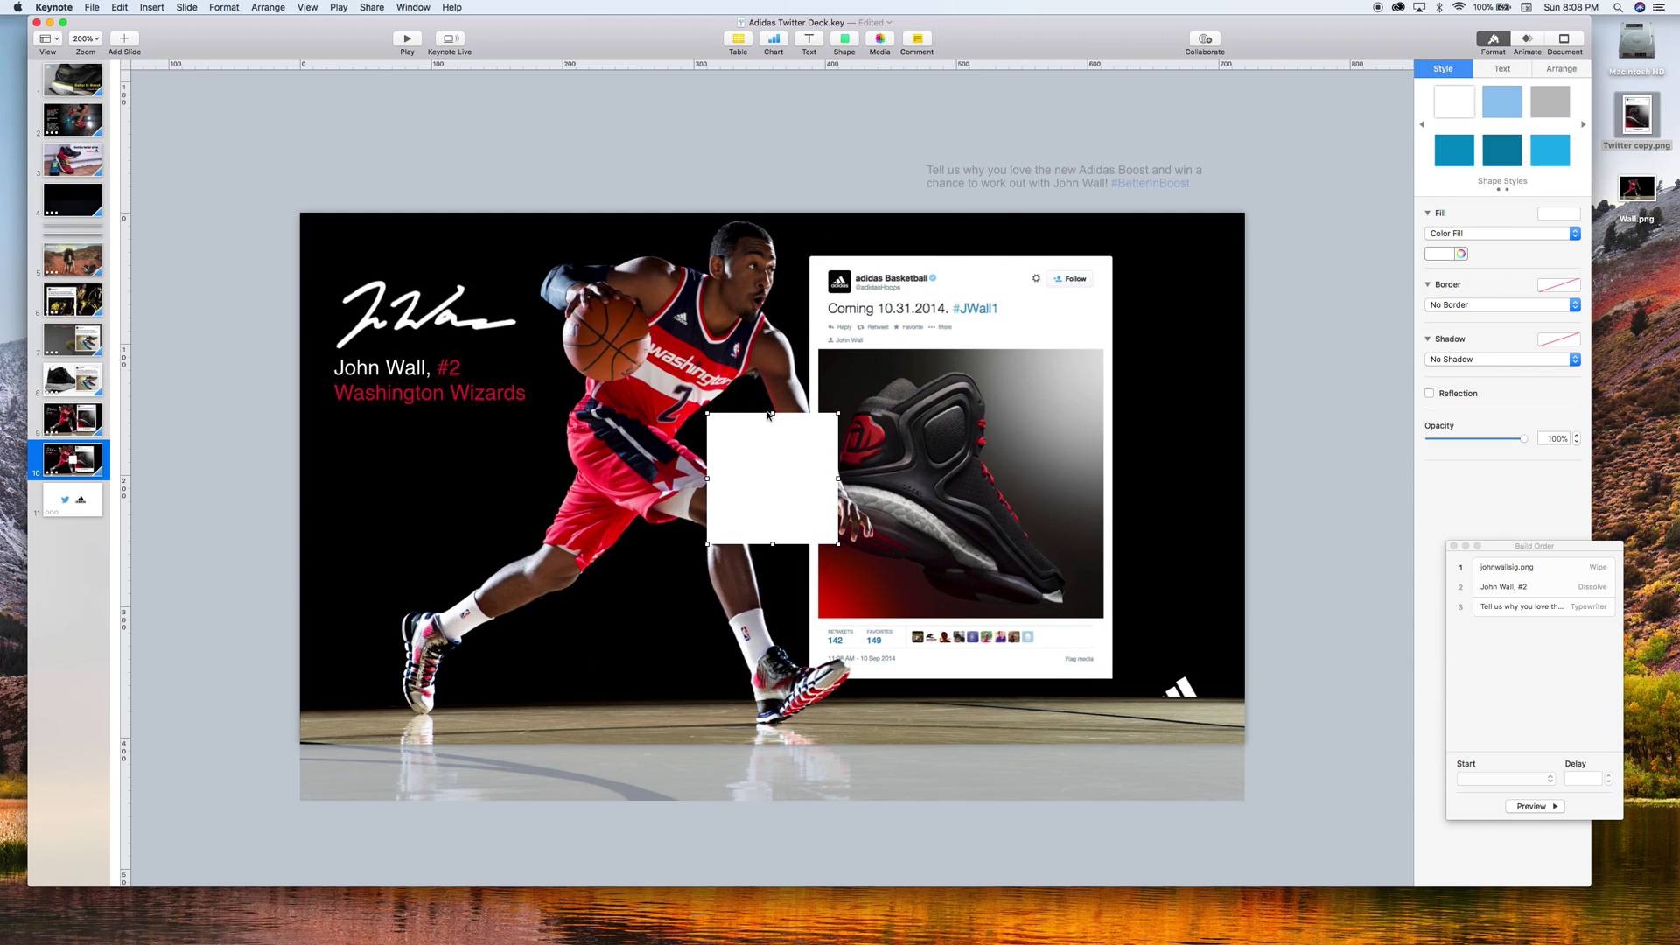
drag(773, 415, 1013, 306)
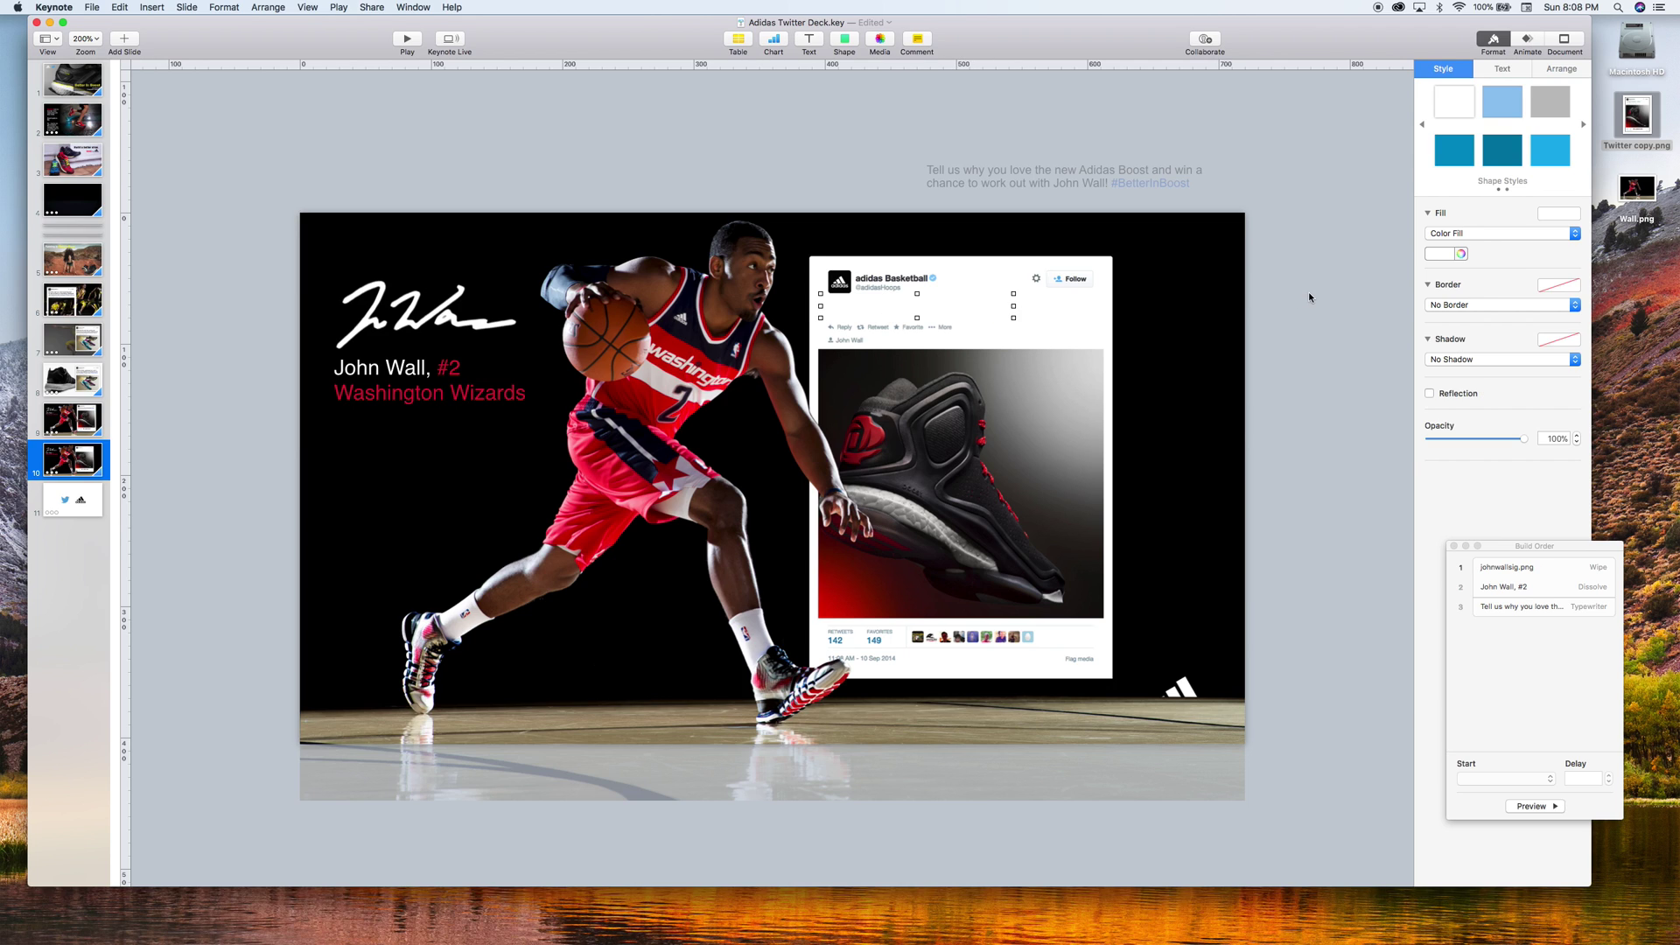
shift+click(1065, 305)
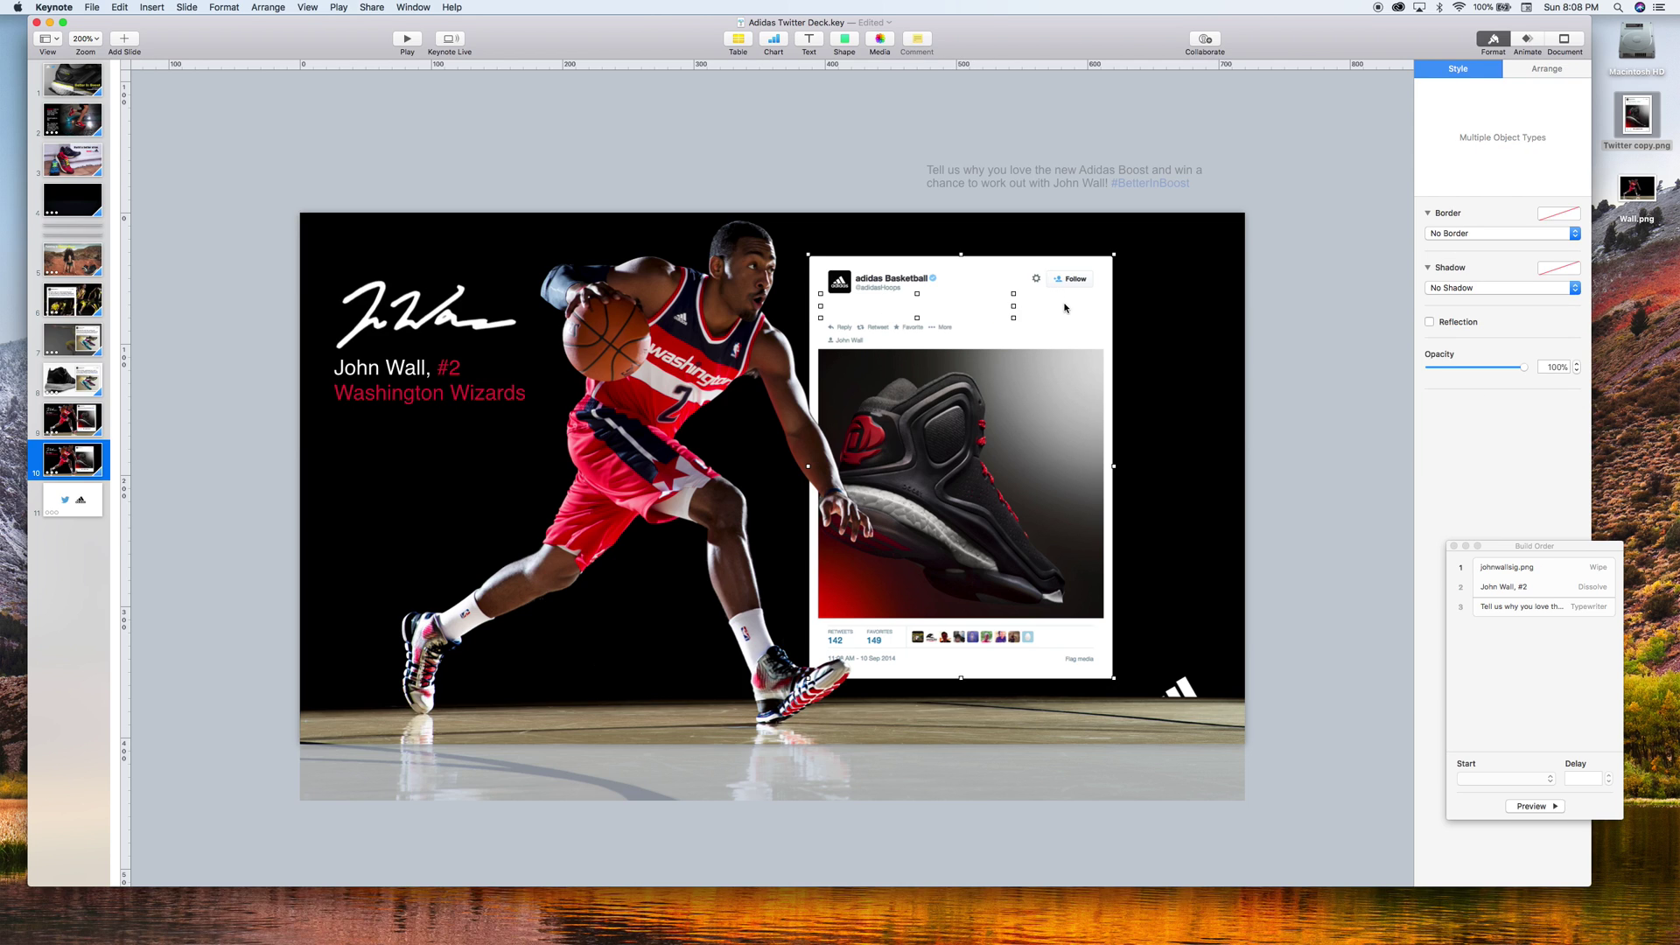
key(super+alt+g)
Move the #BetterInBoost message text box into the tweet card and bring it to front
click(760, 338)
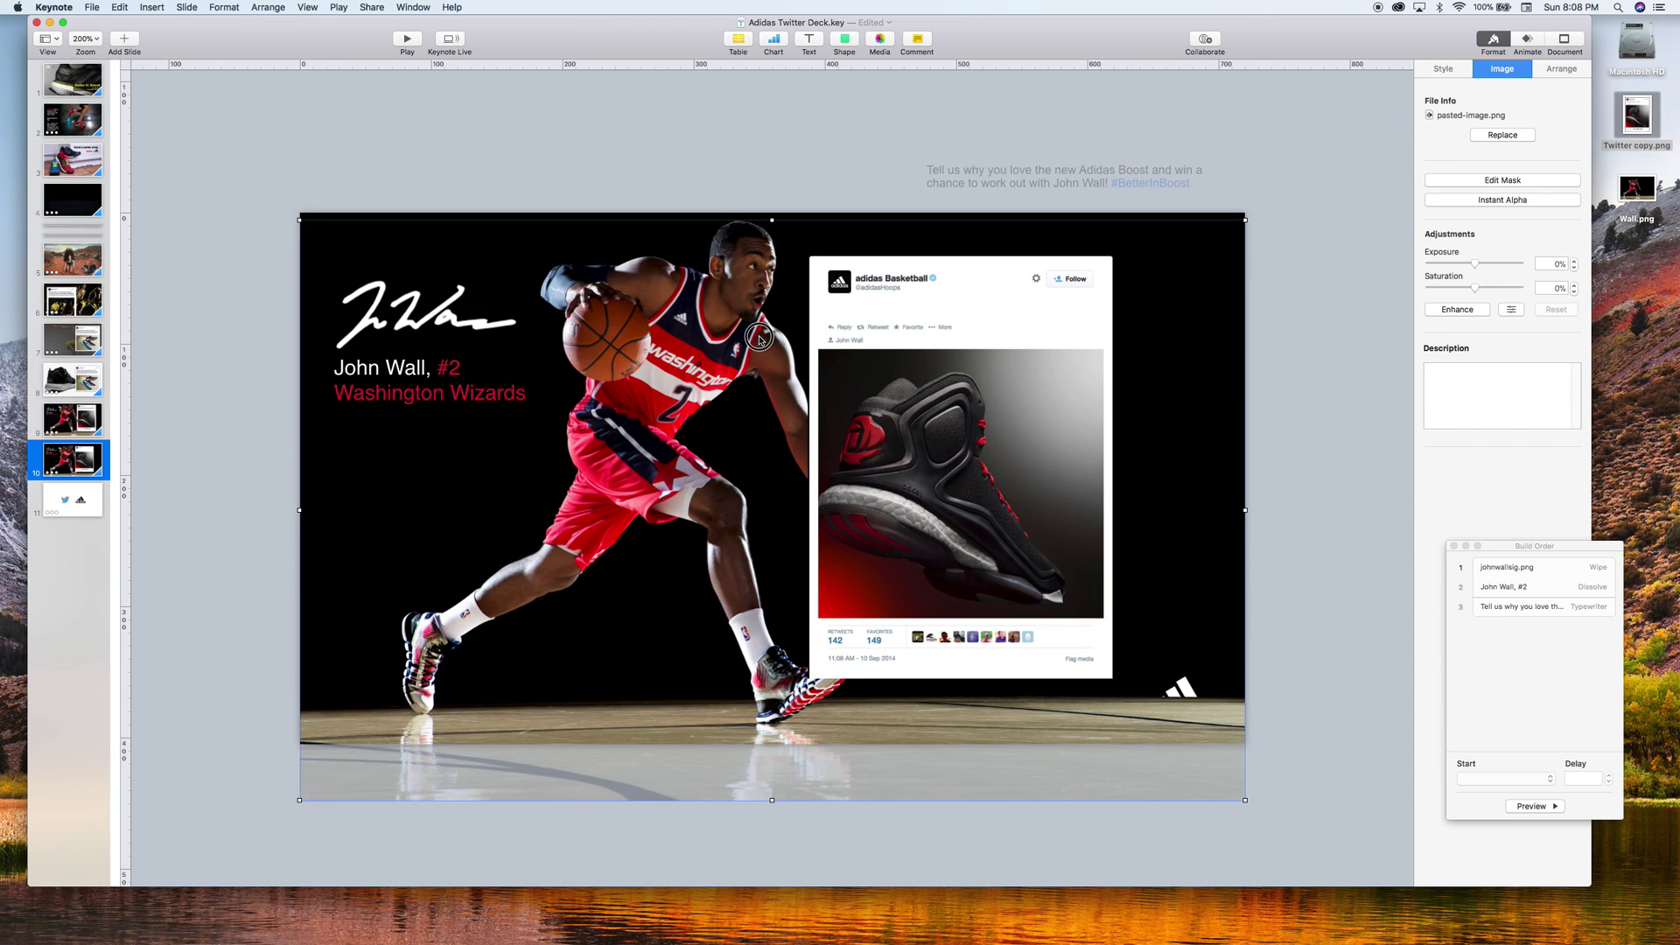
right_click(759, 329)
click(1284, 323)
click(1283, 323)
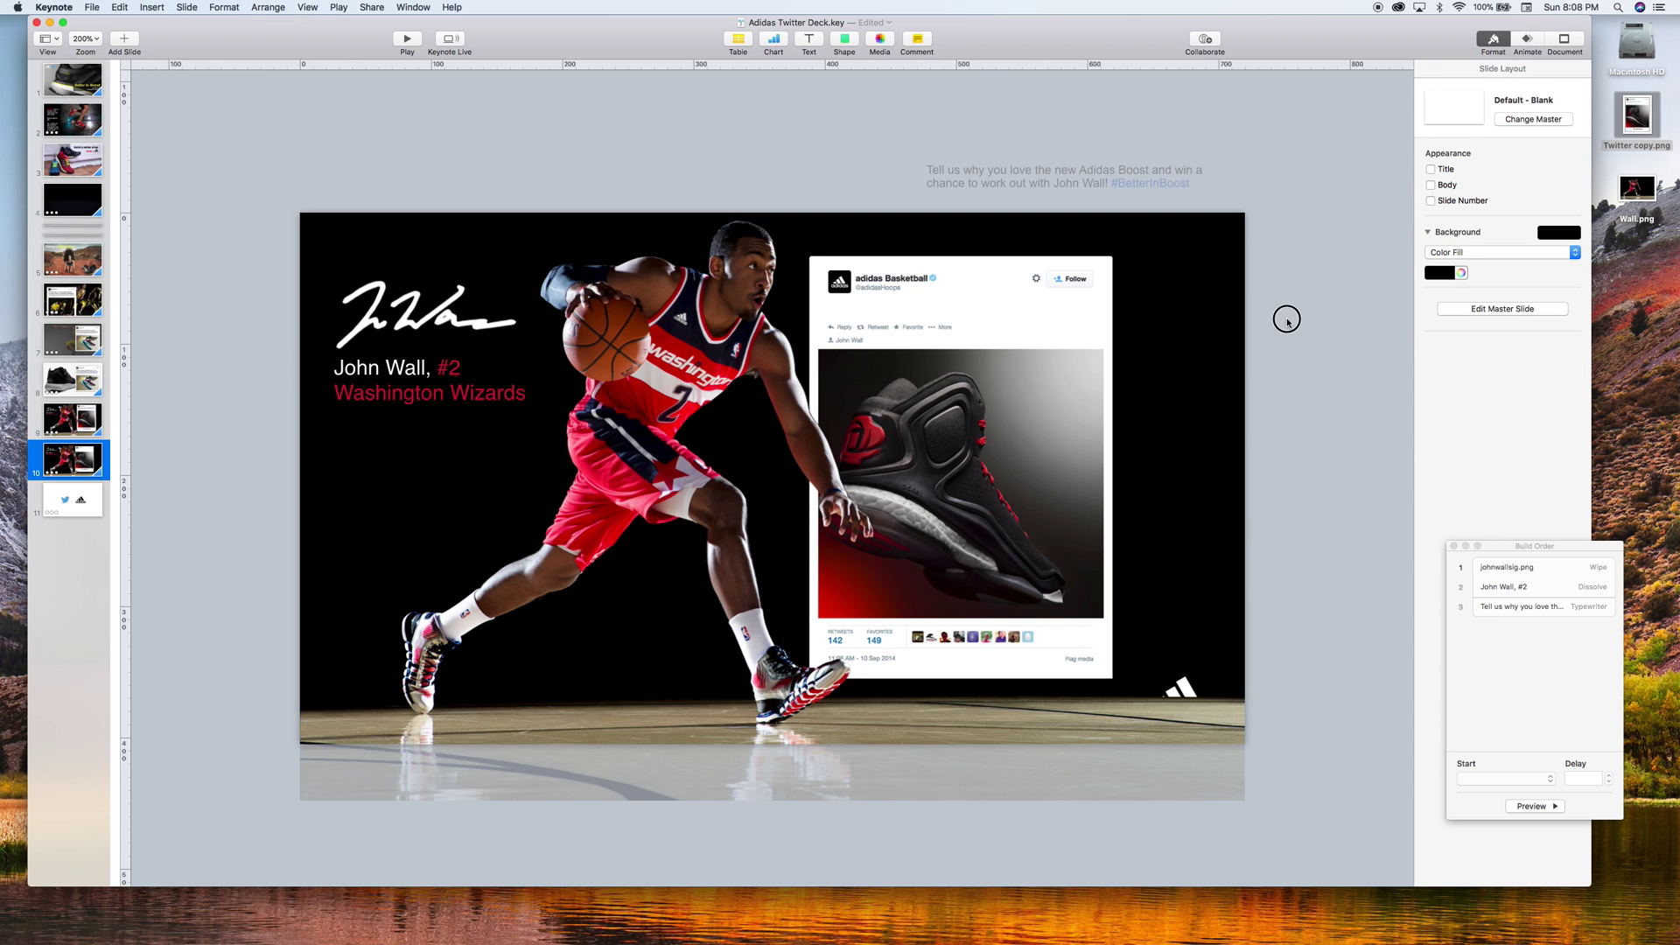
drag(1059, 182, 966, 299)
right_click(1041, 191)
click(1042, 191)
Slightly enlarge the tweet card and raise its text to reveal the reply and retweet line
click(1080, 267)
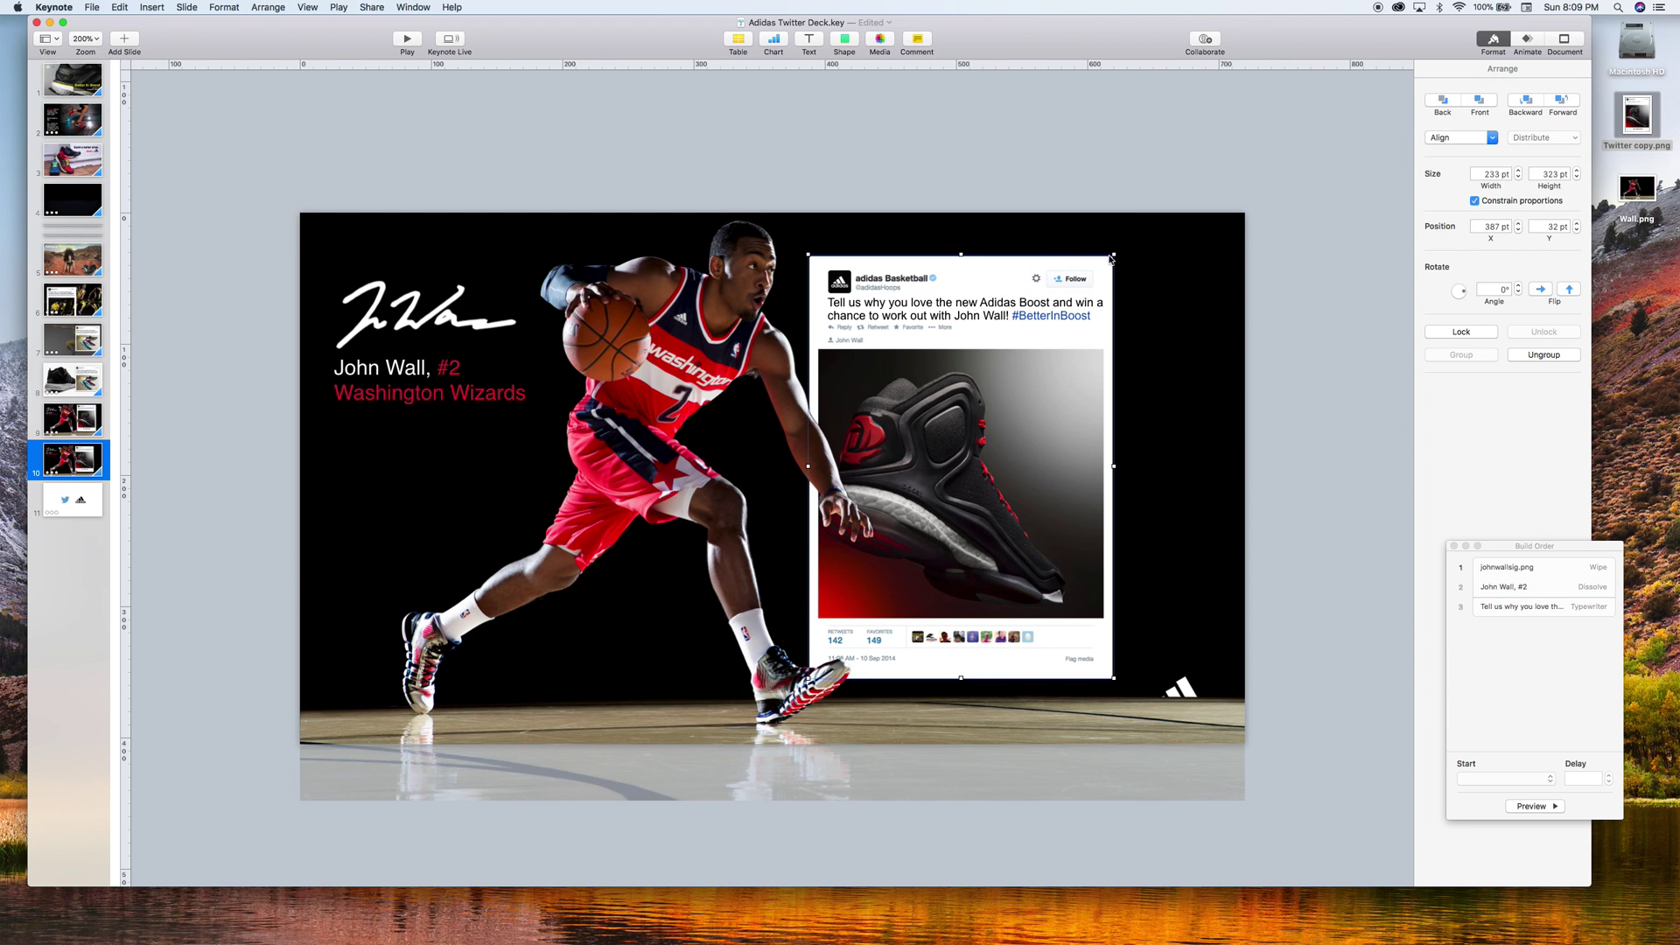
drag(1113, 254, 1120, 247)
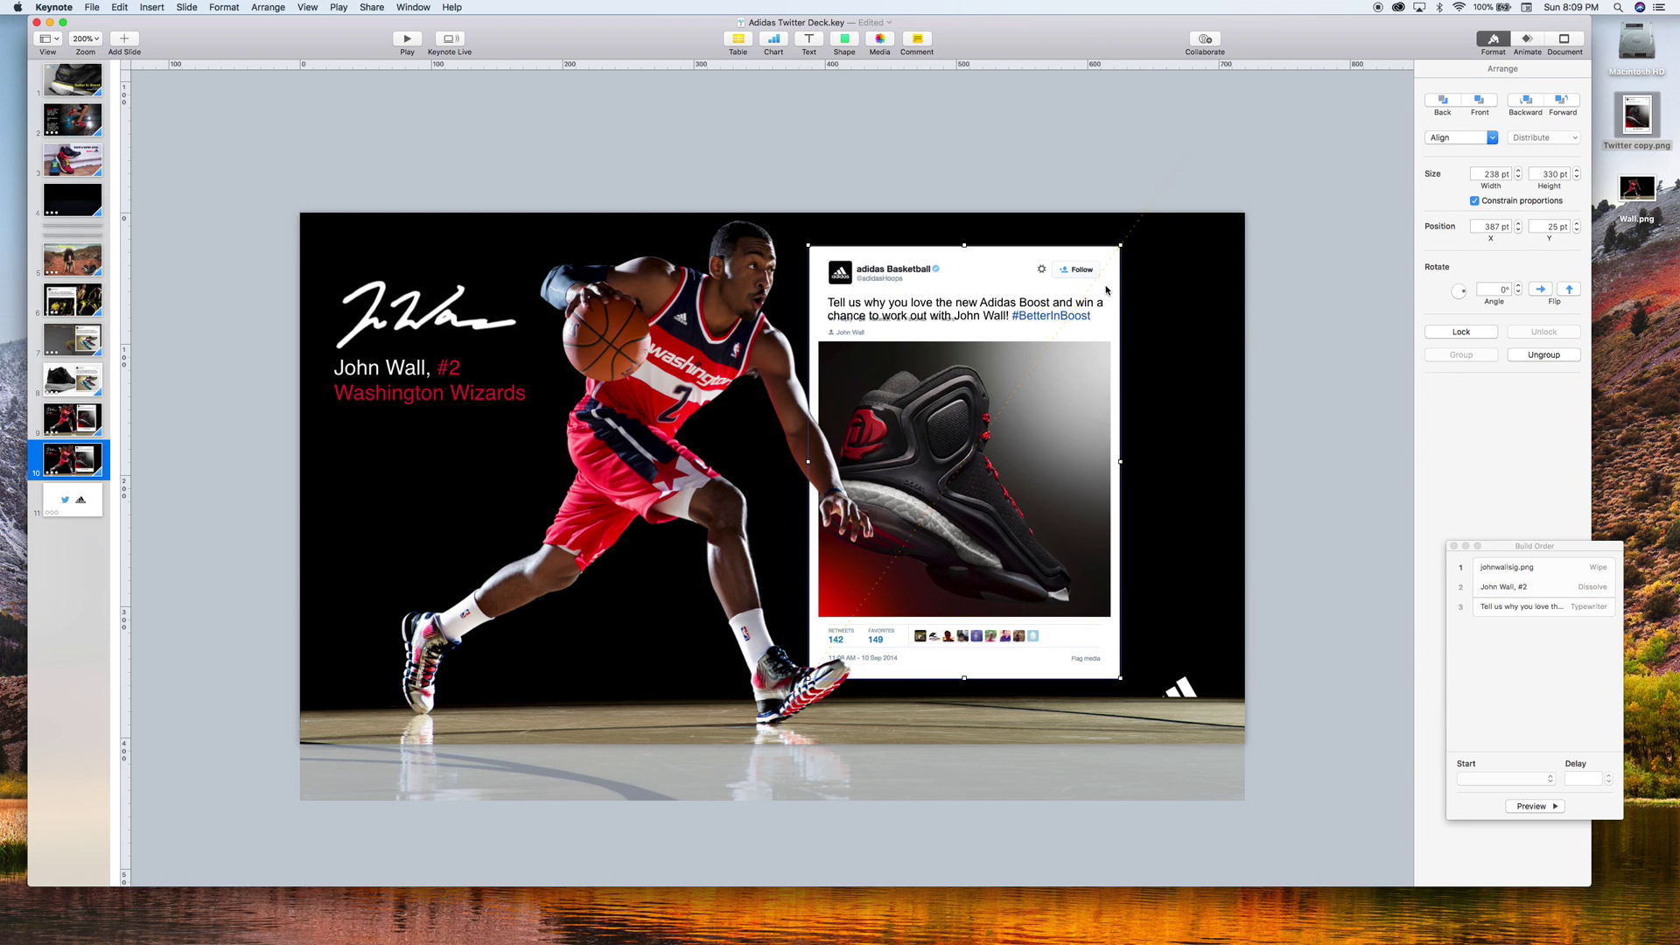
click(1088, 305)
drag(1088, 304, 1087, 295)
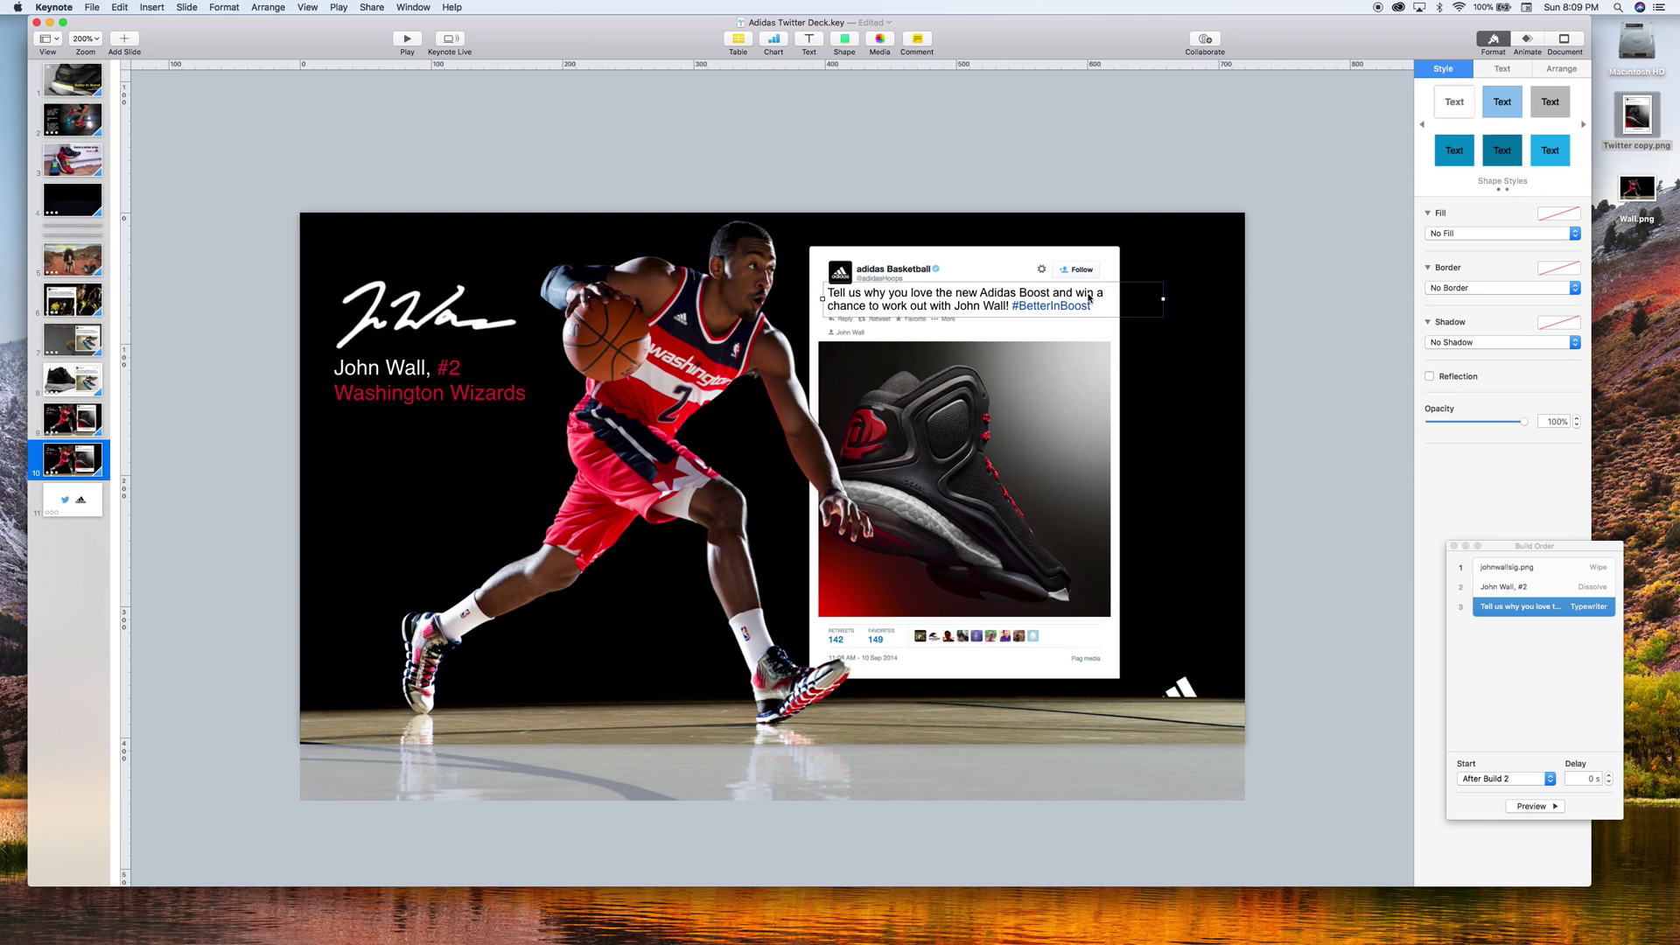
click(1187, 294)
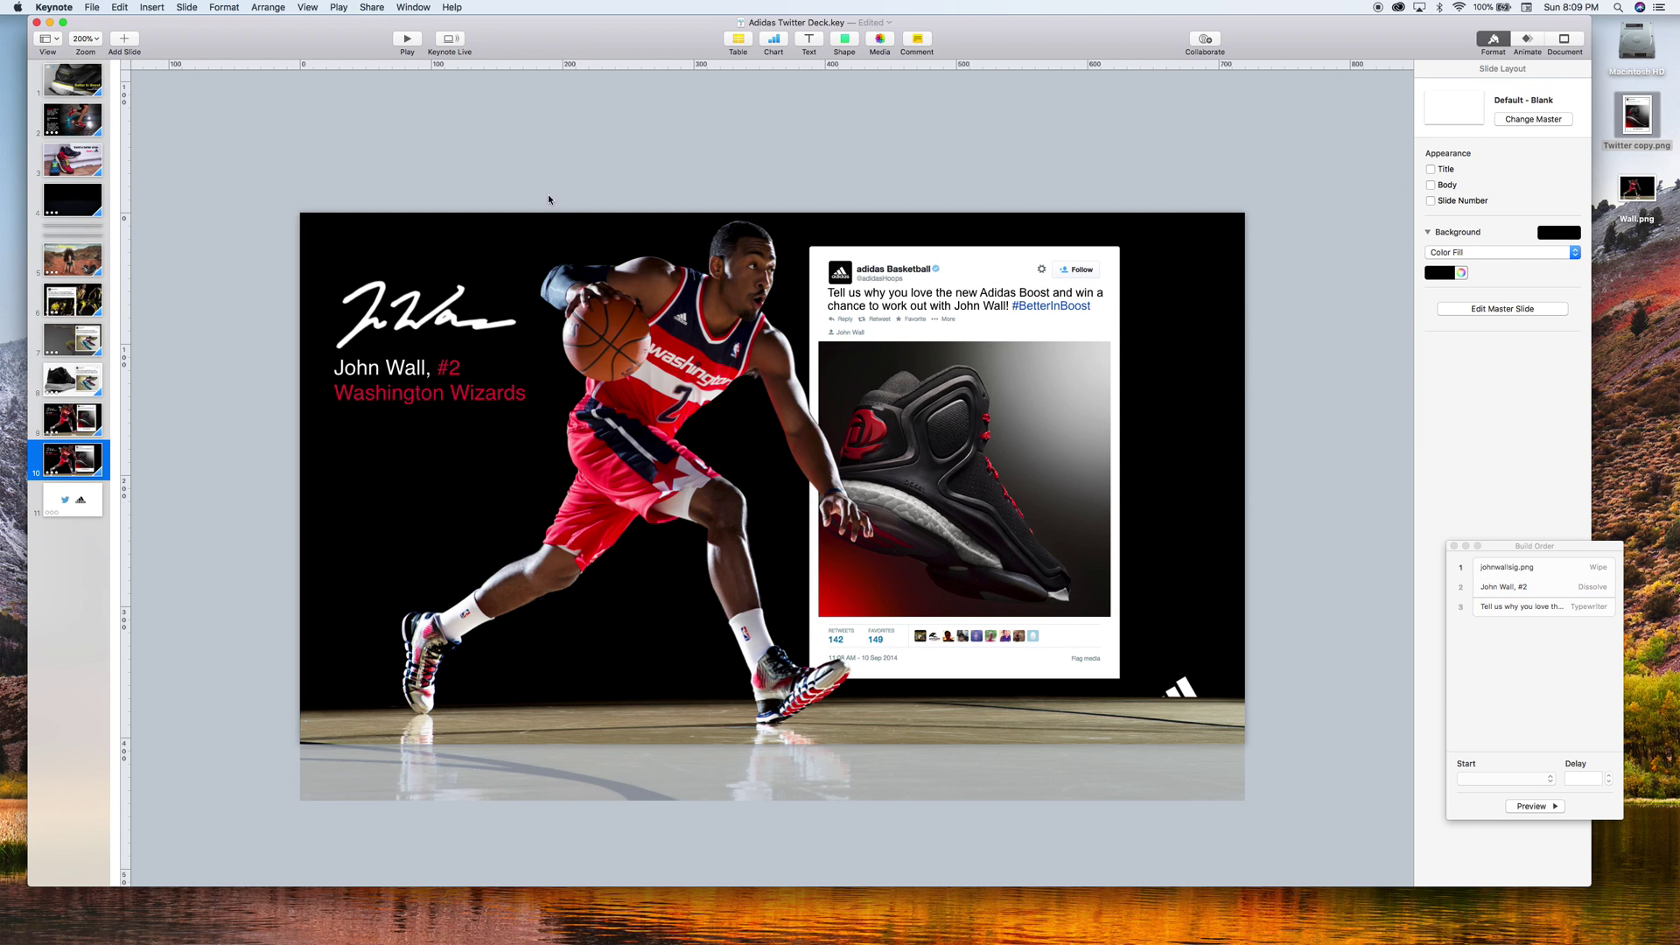
Reset the adidas logo's mask to show the full wordmark, then select the background photo
right_click(1178, 692)
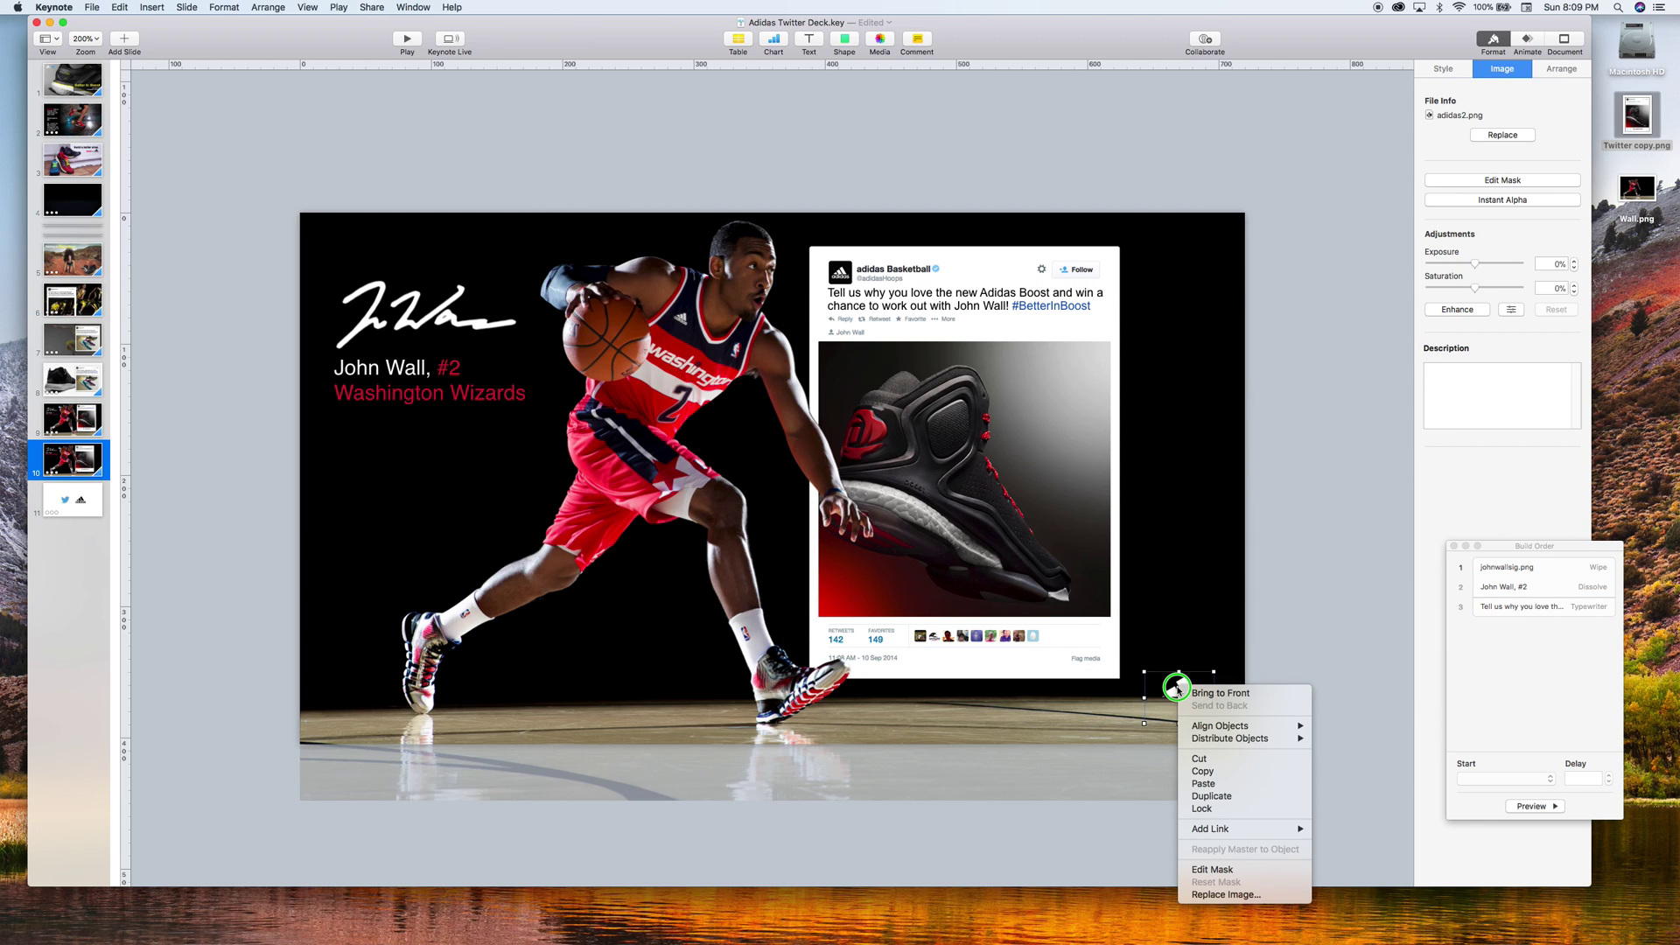
click(1185, 691)
click(1310, 645)
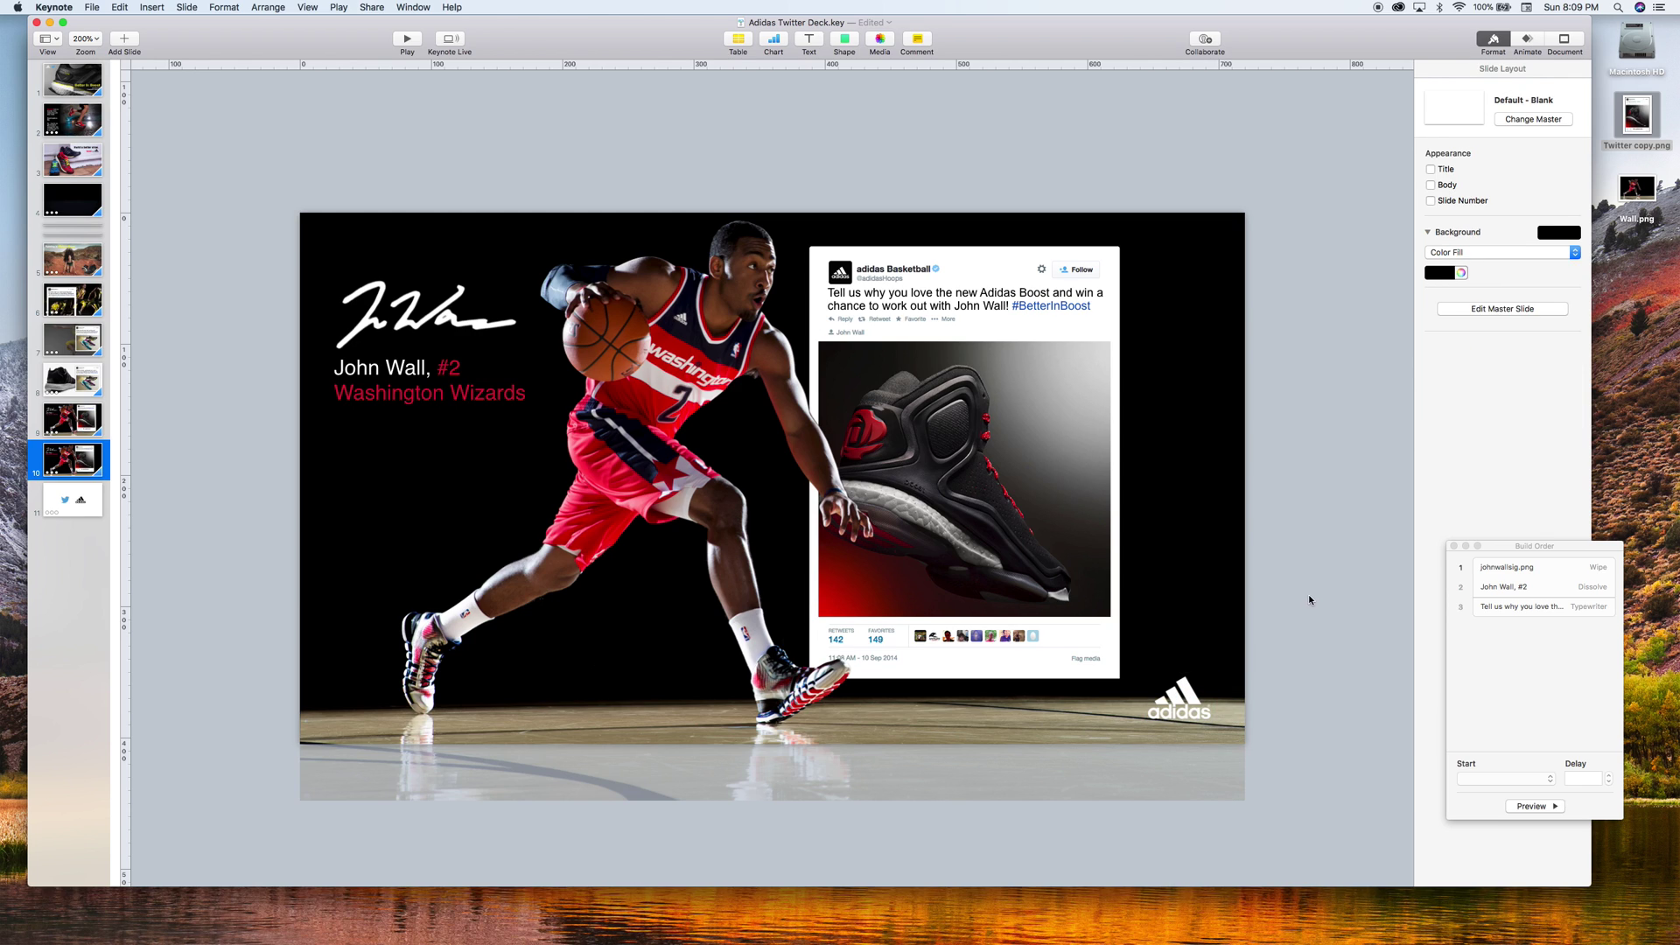
click(866, 272)
click(749, 283)
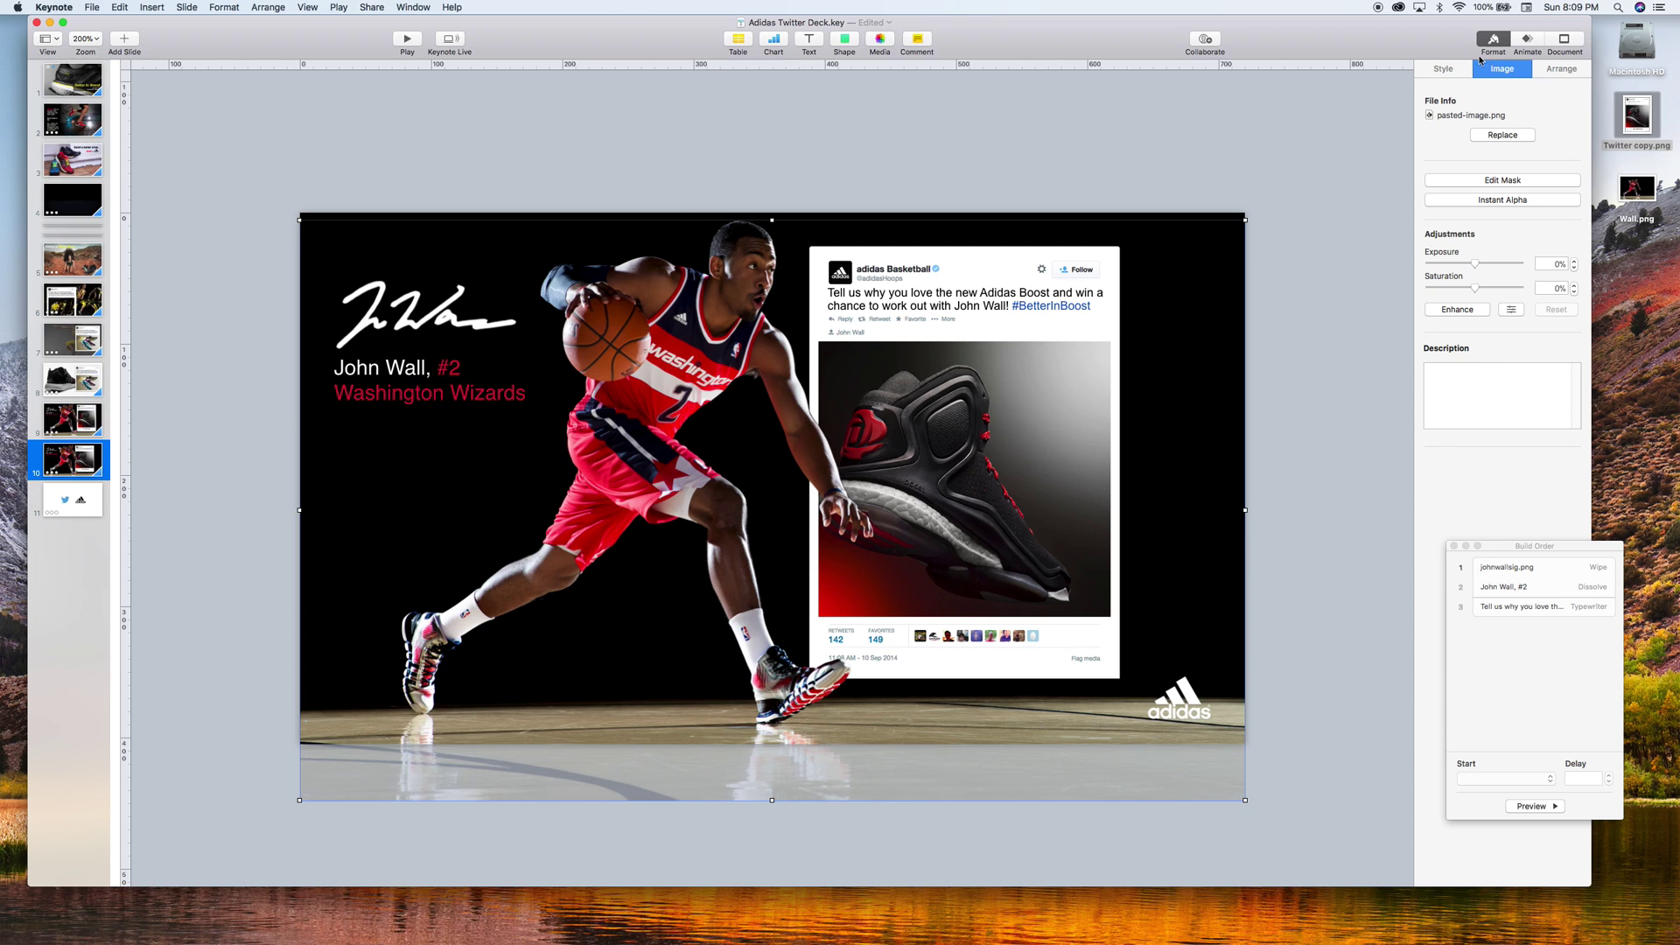
Give the basketball photo a Flash Bulbs build-in with a 1.75 s duration
click(1444, 69)
click(1527, 40)
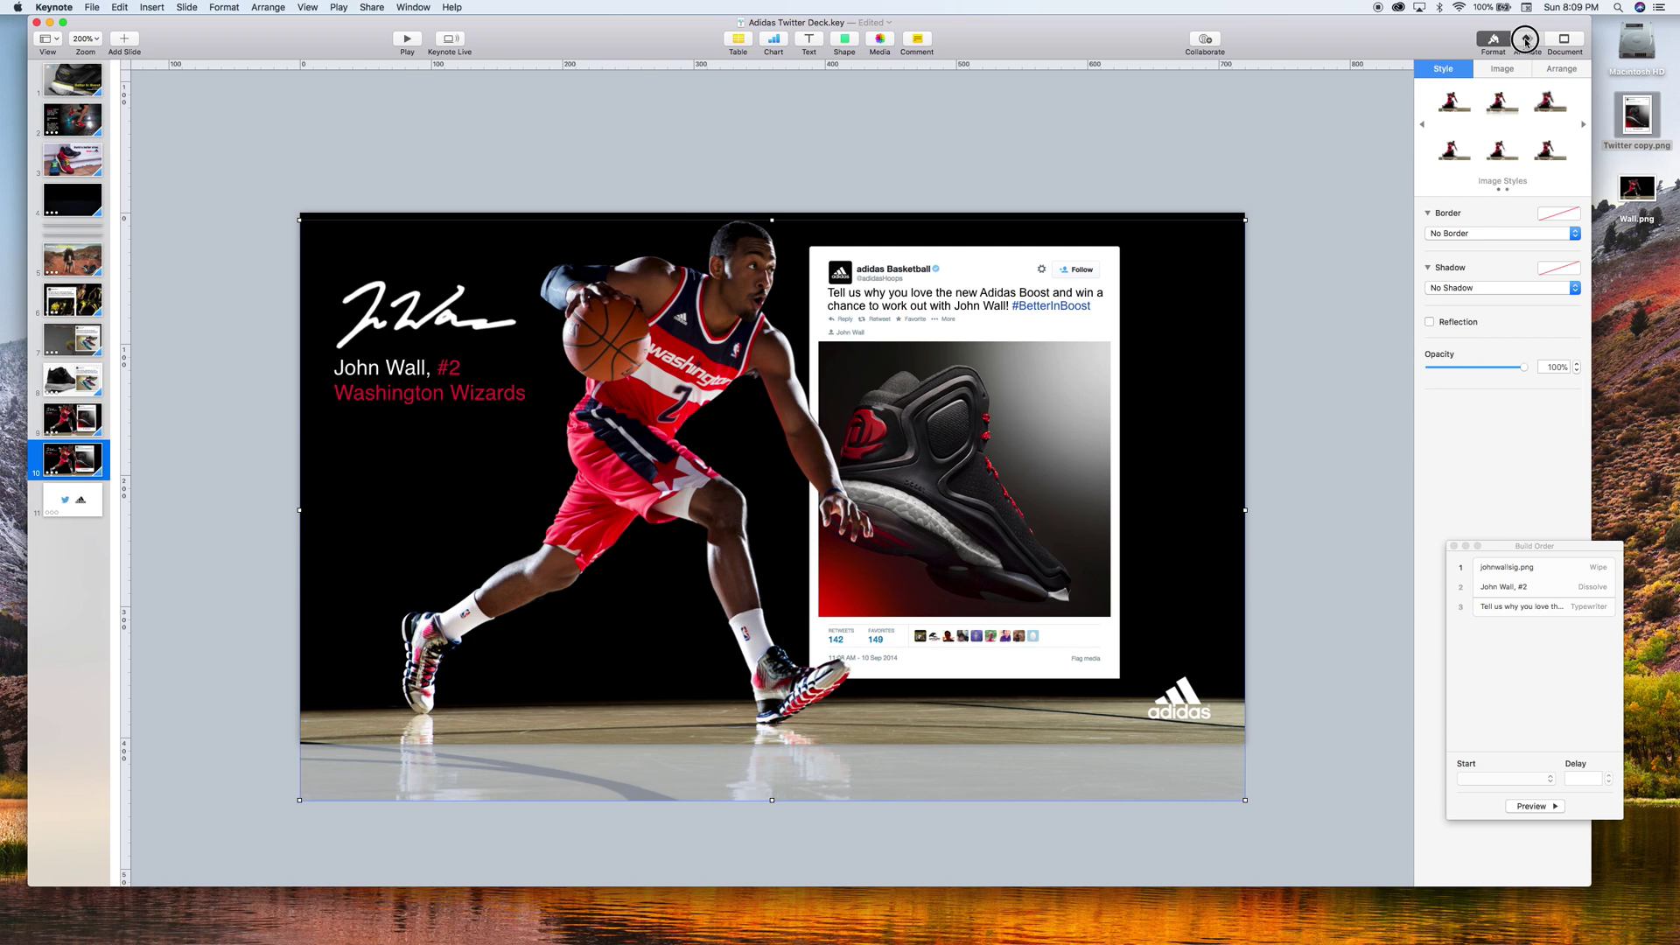
click(1472, 115)
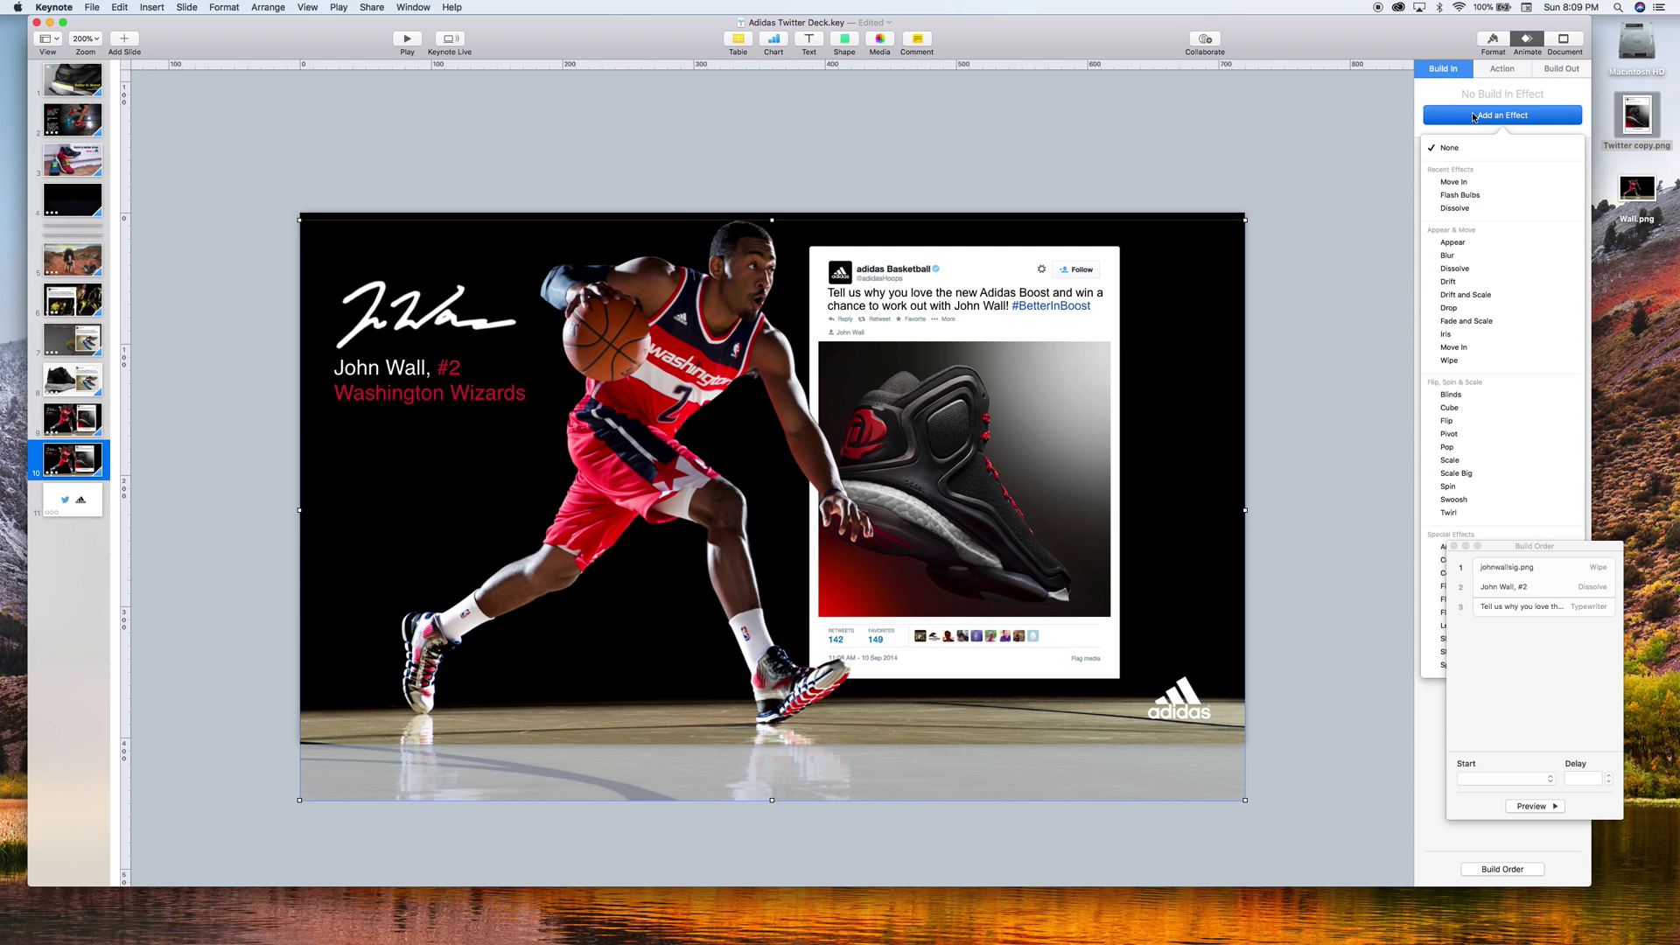
click(1460, 195)
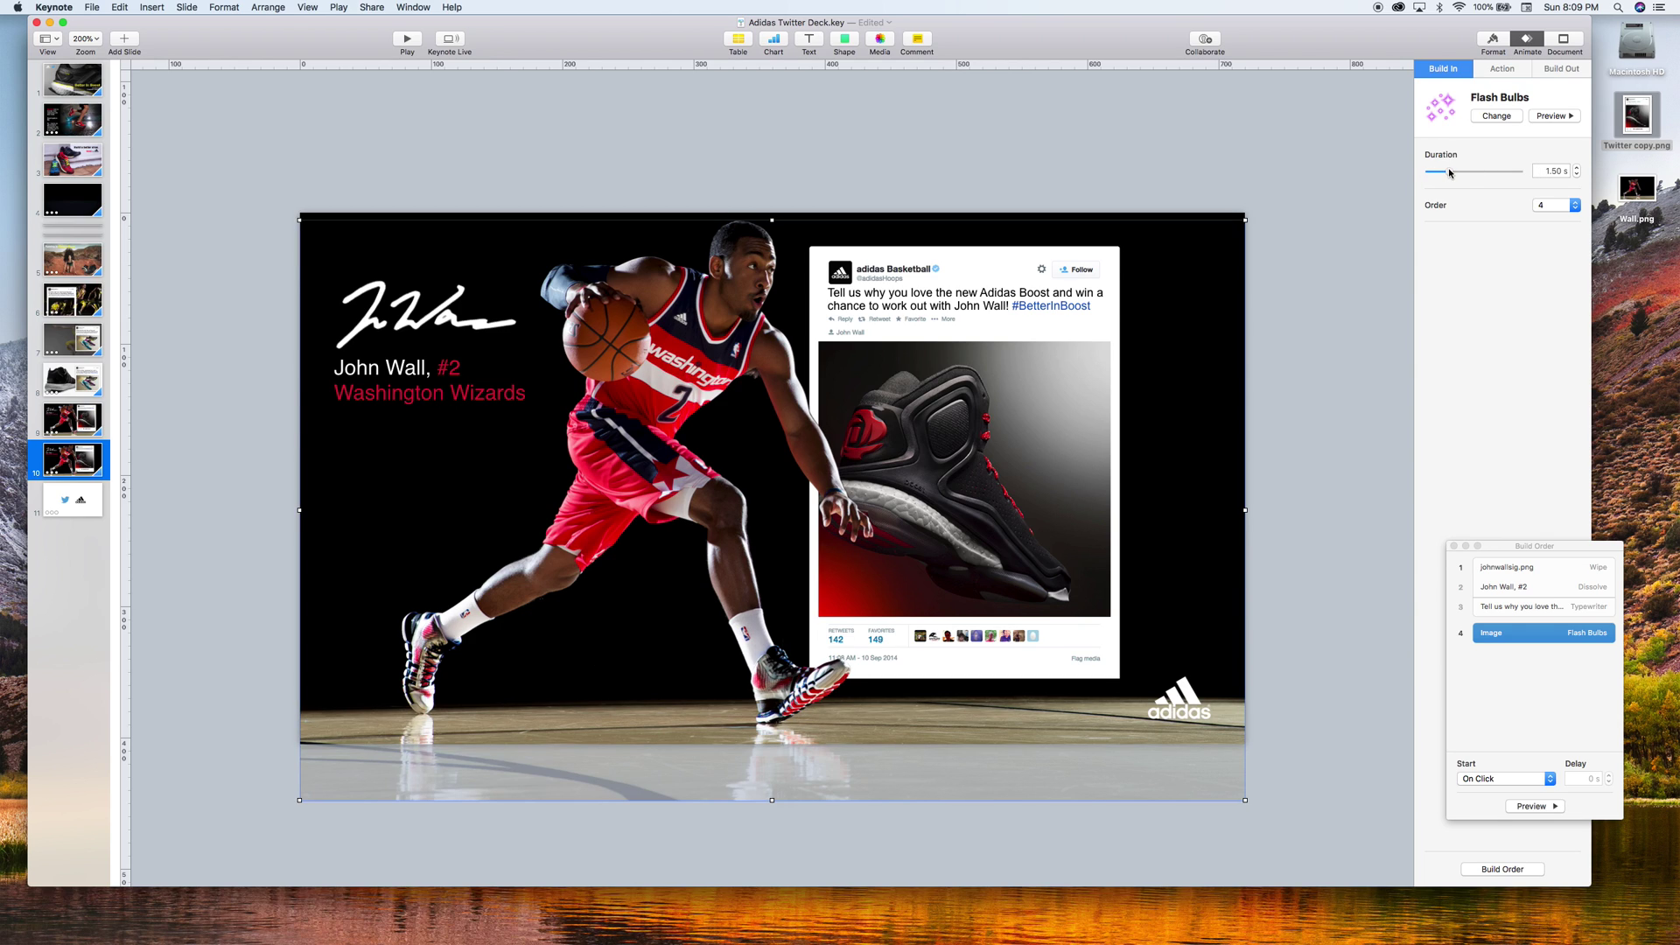
drag(1449, 172, 1450, 171)
click(963, 209)
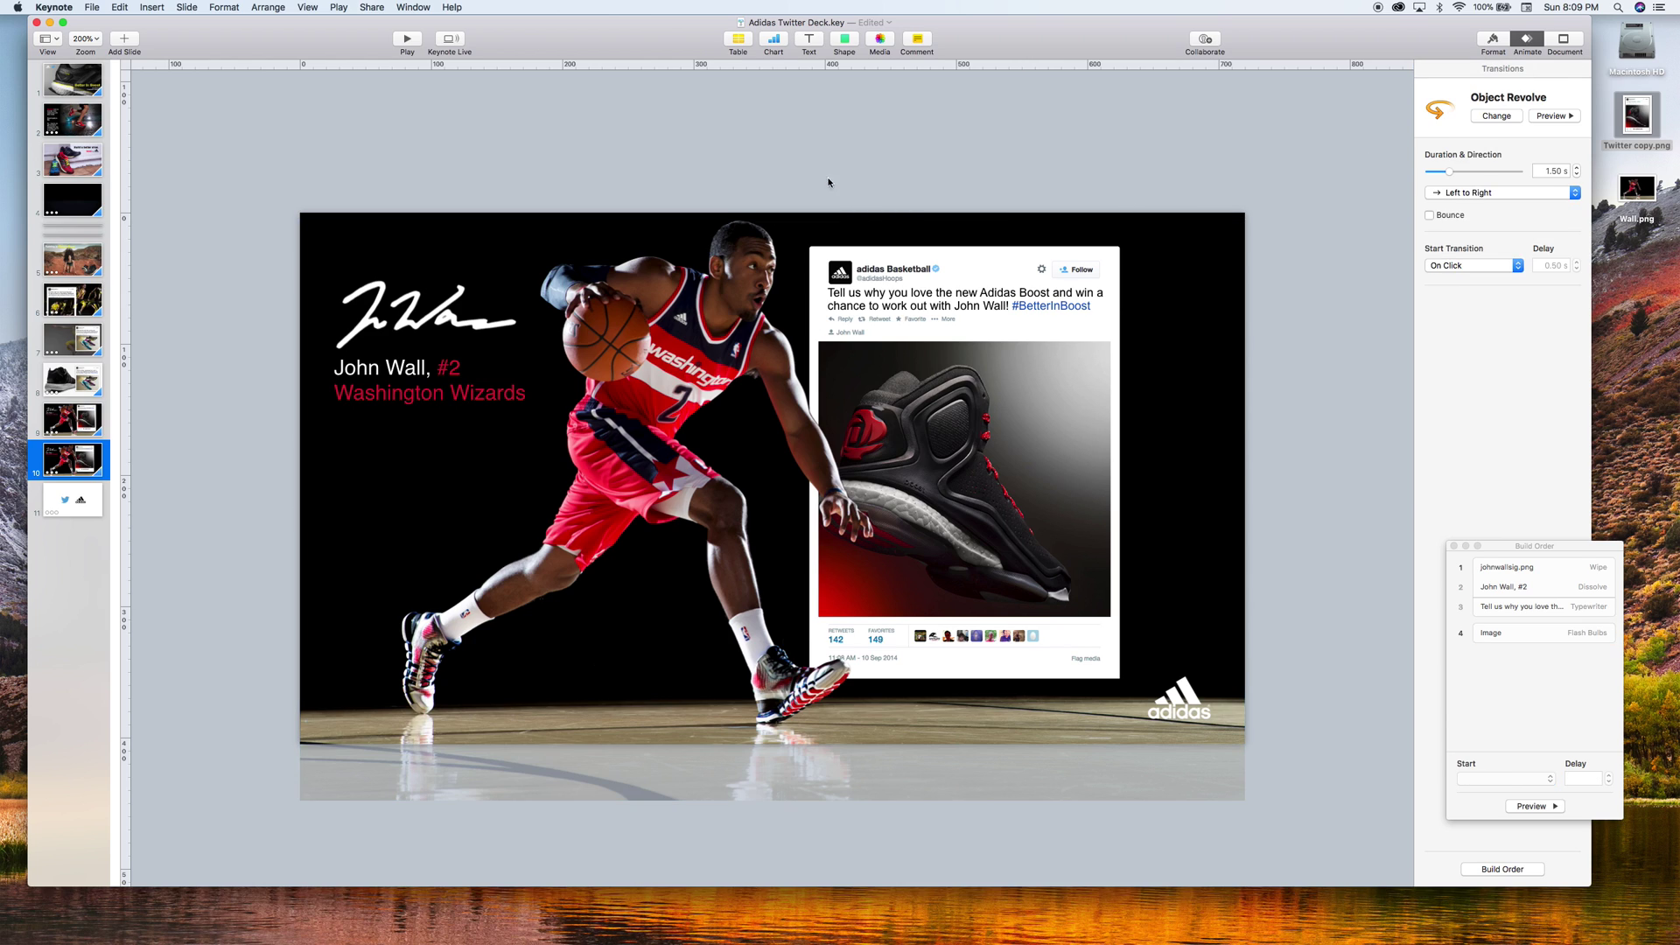
Add a Move In build to the tweet card group, direction Right to Left
click(948, 258)
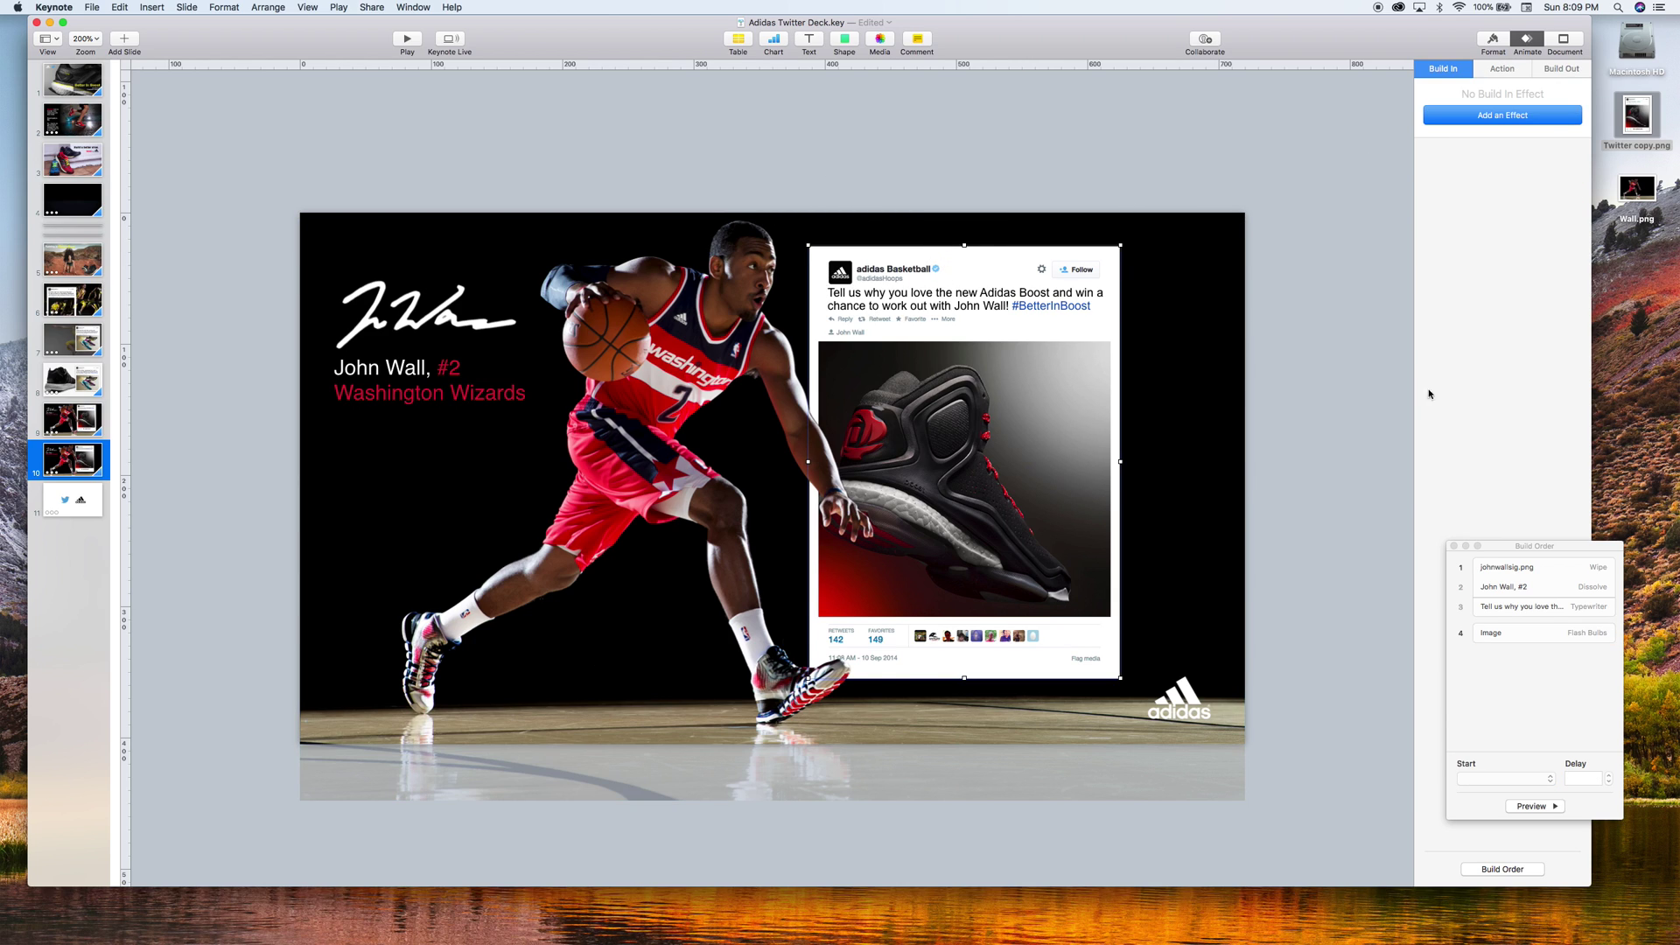
click(1458, 114)
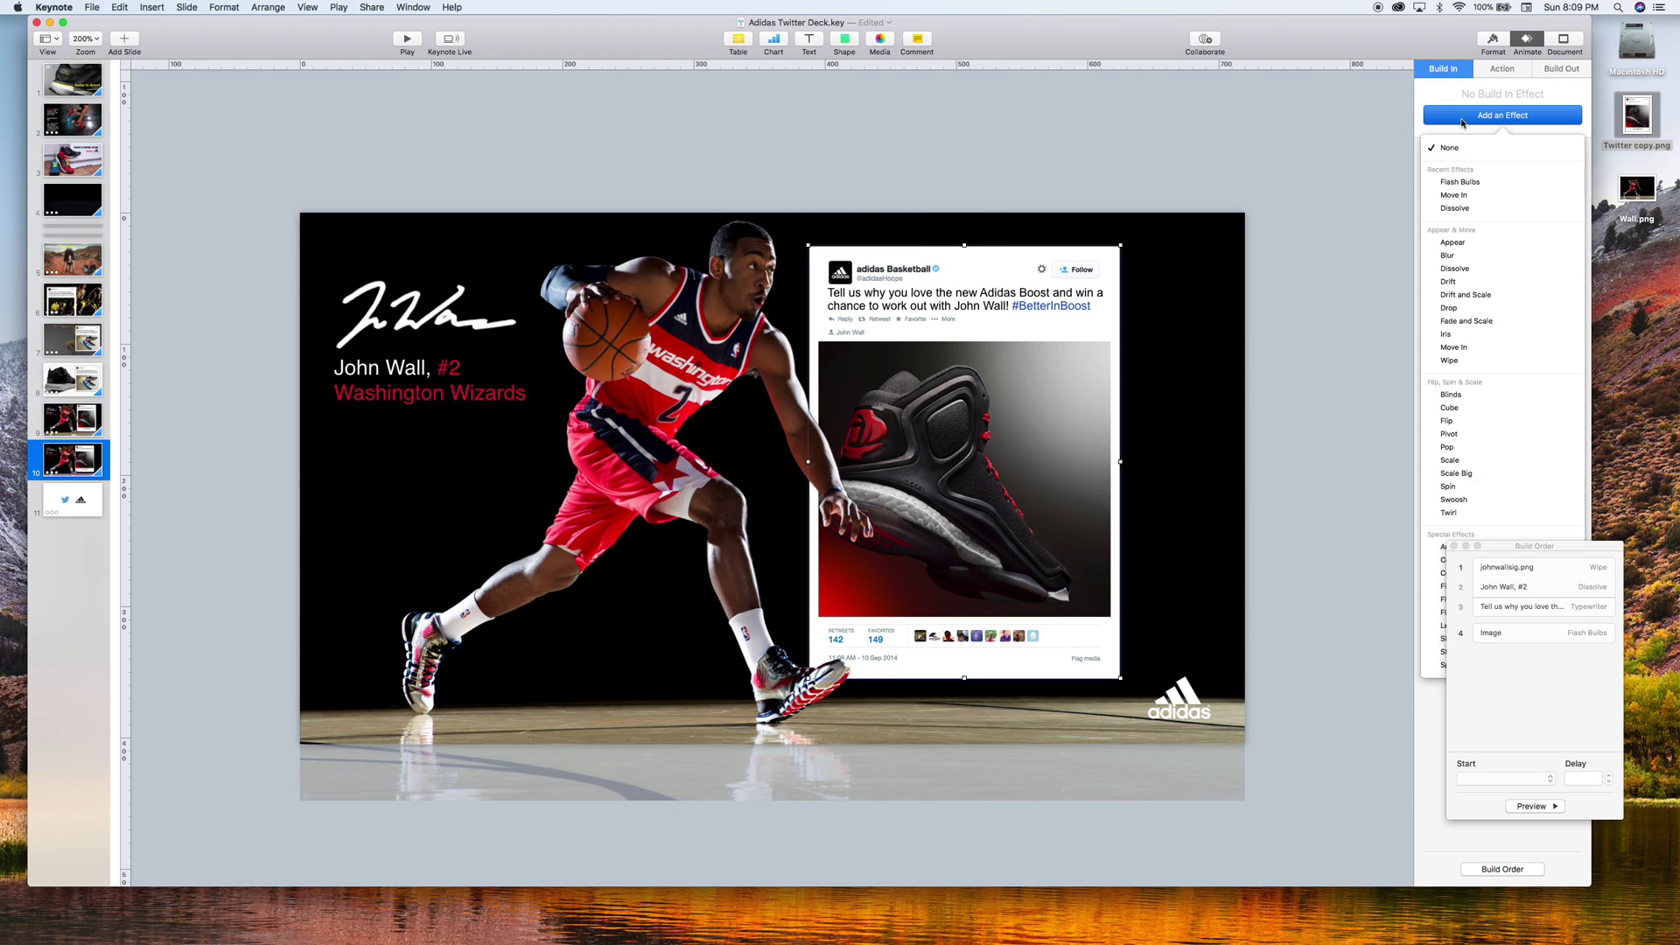
click(1473, 196)
click(1474, 193)
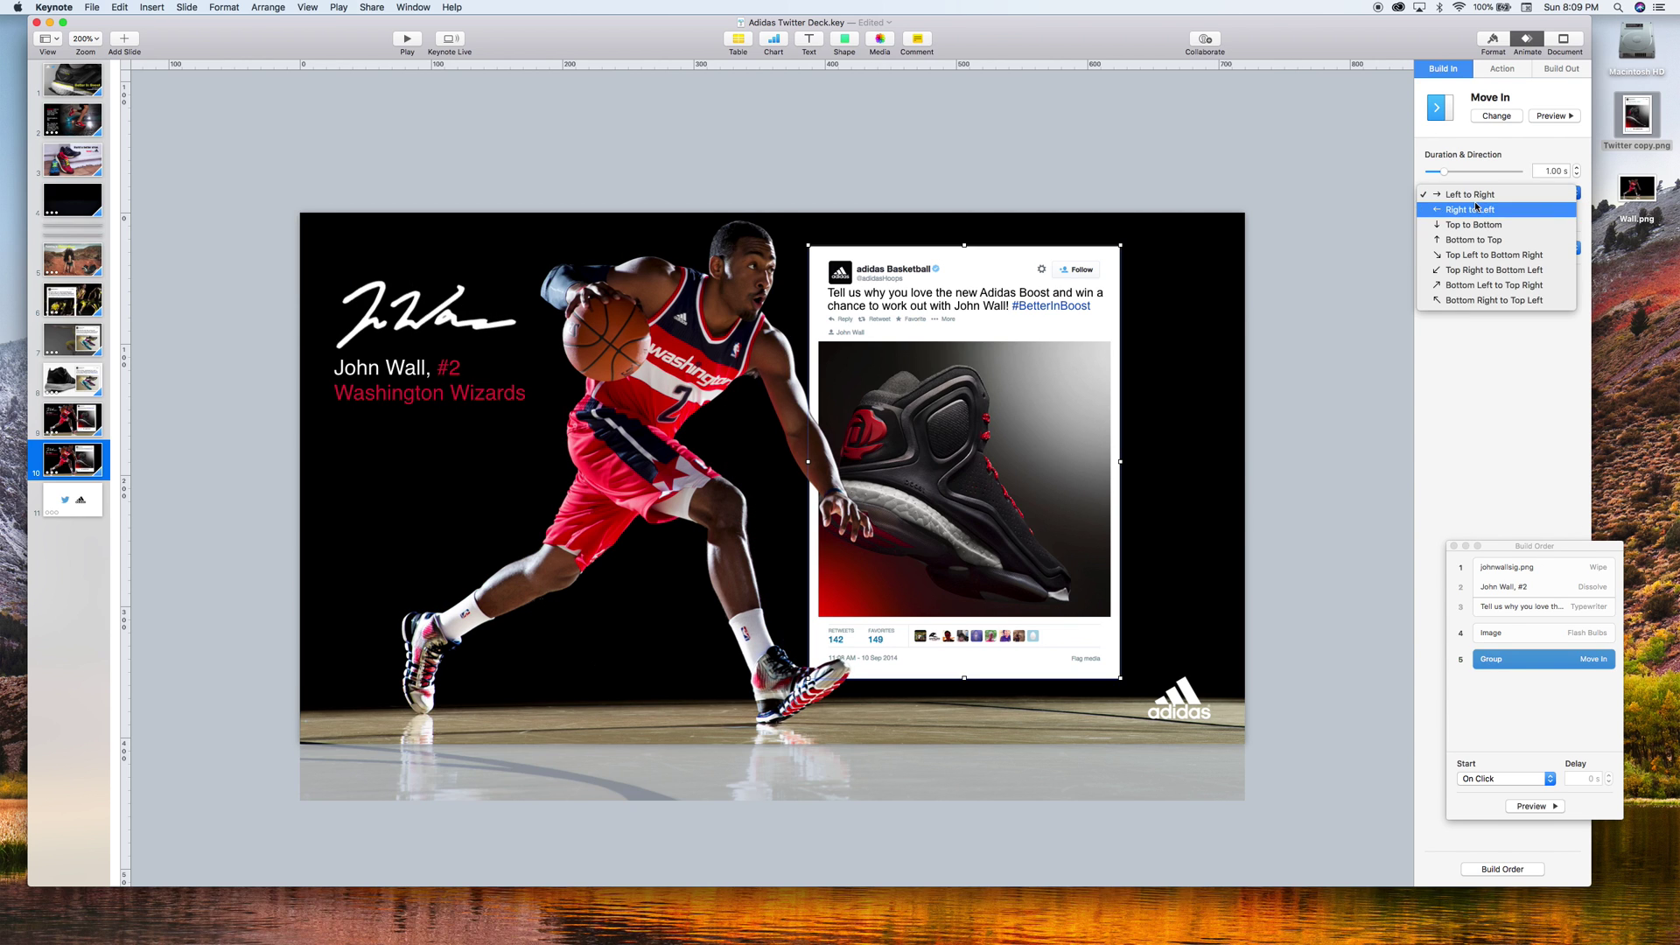
click(1476, 209)
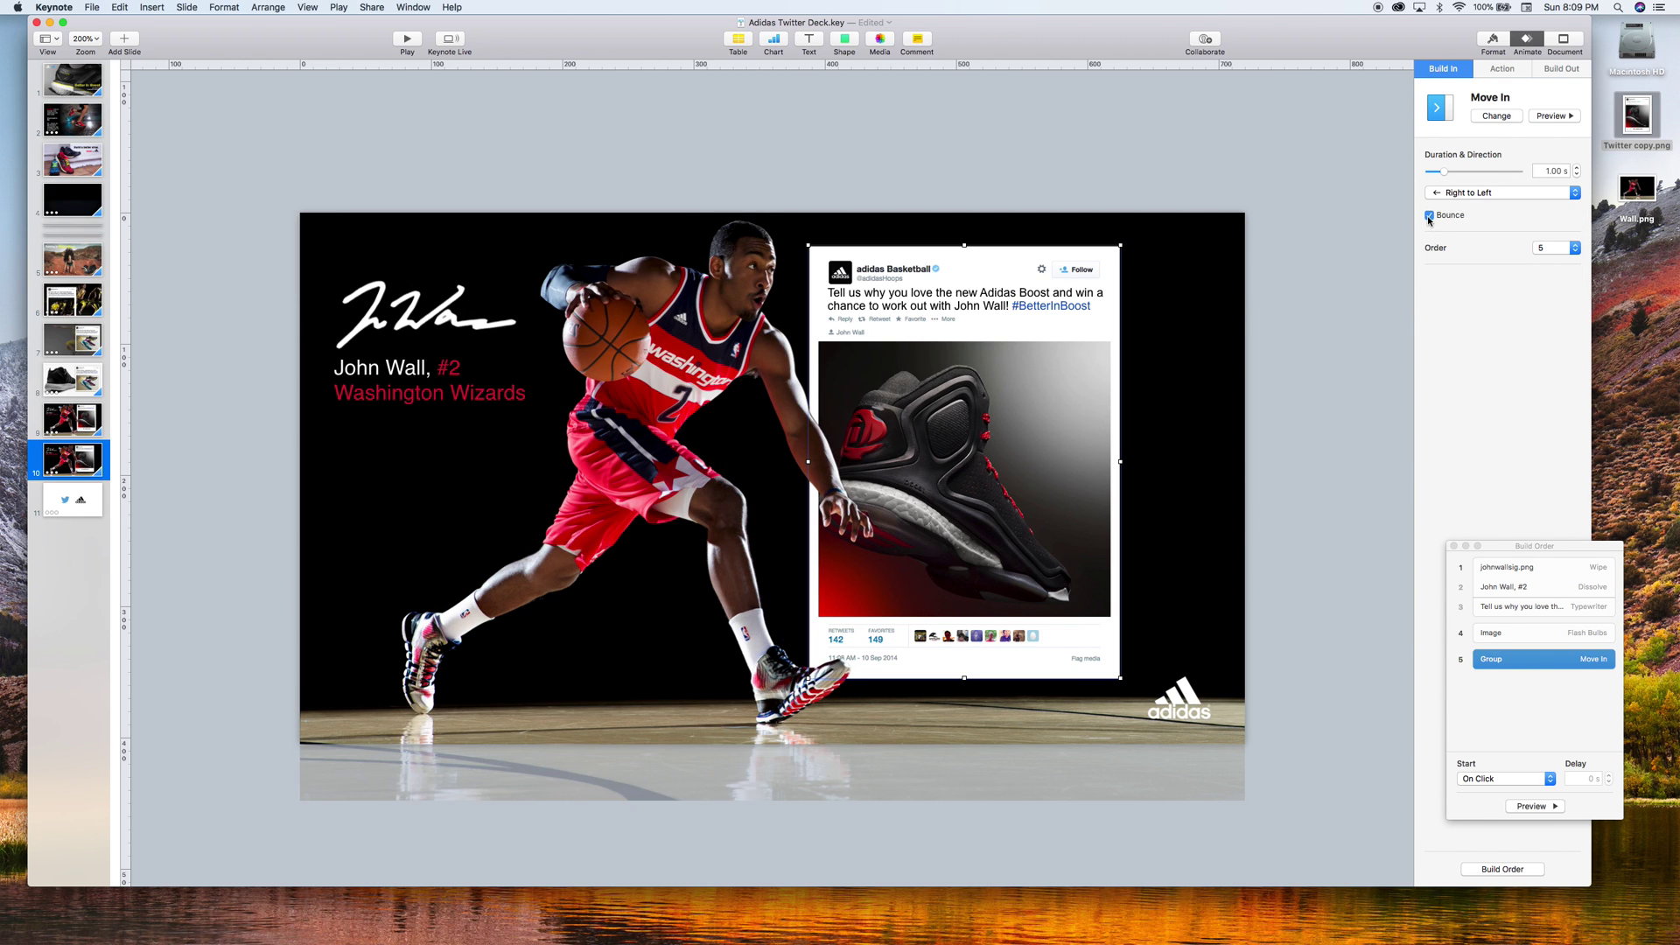
click(1365, 278)
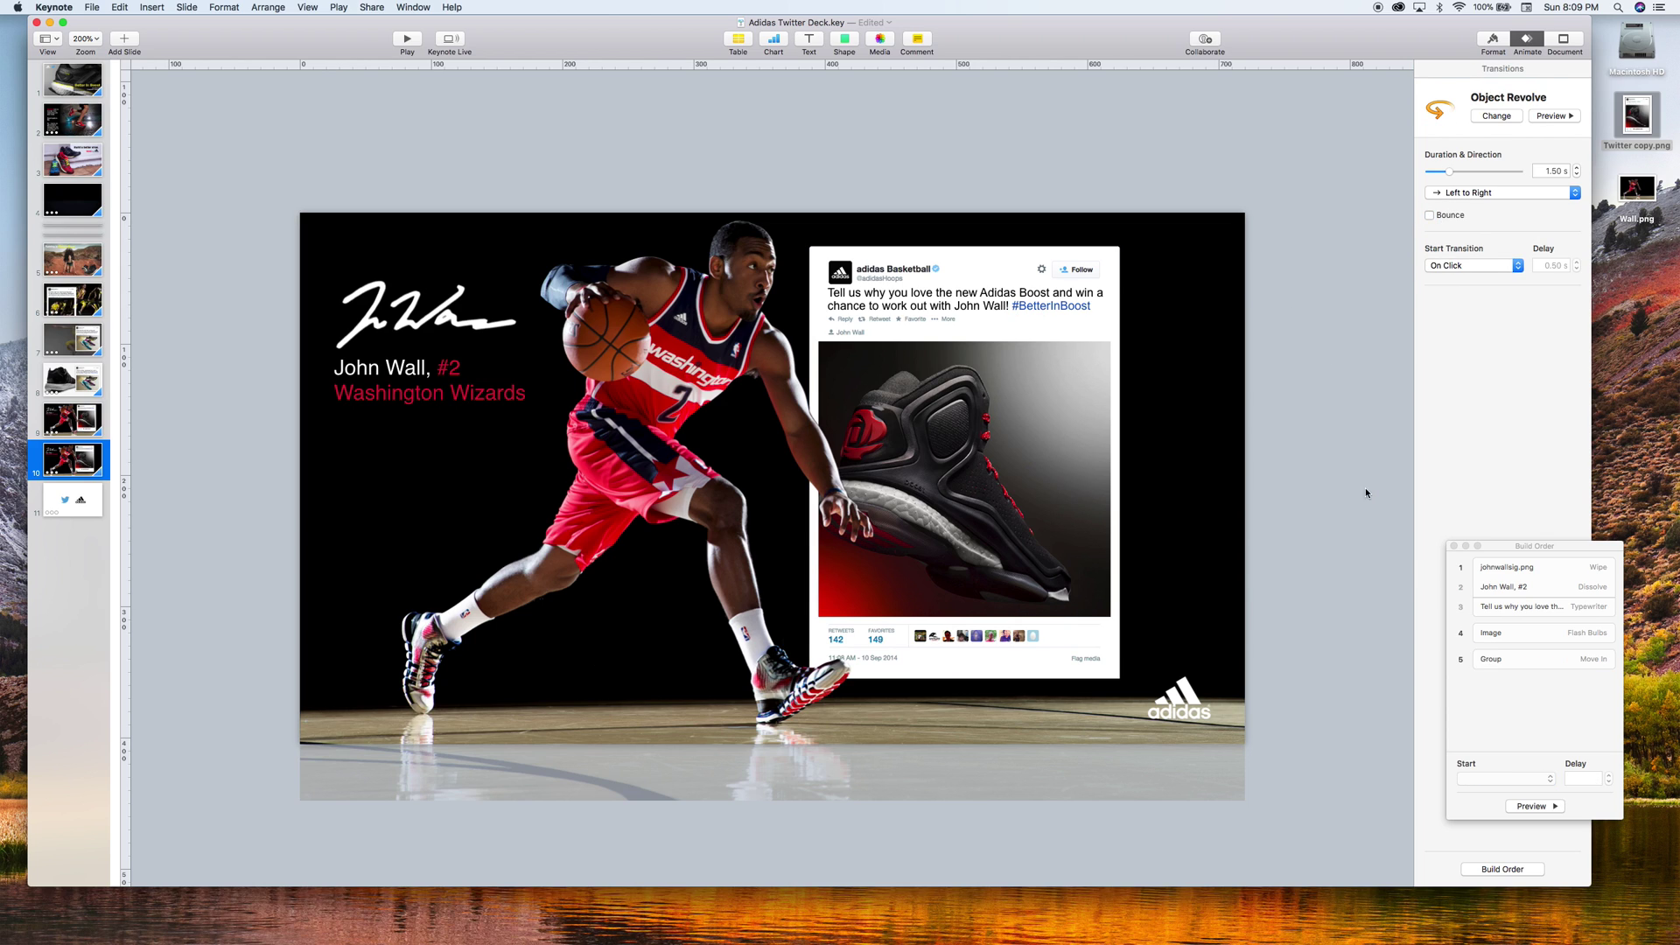
Reorder builds: Flash Bulbs photo first, tweet card Move In ahead of the Typewriter text
click(1503, 662)
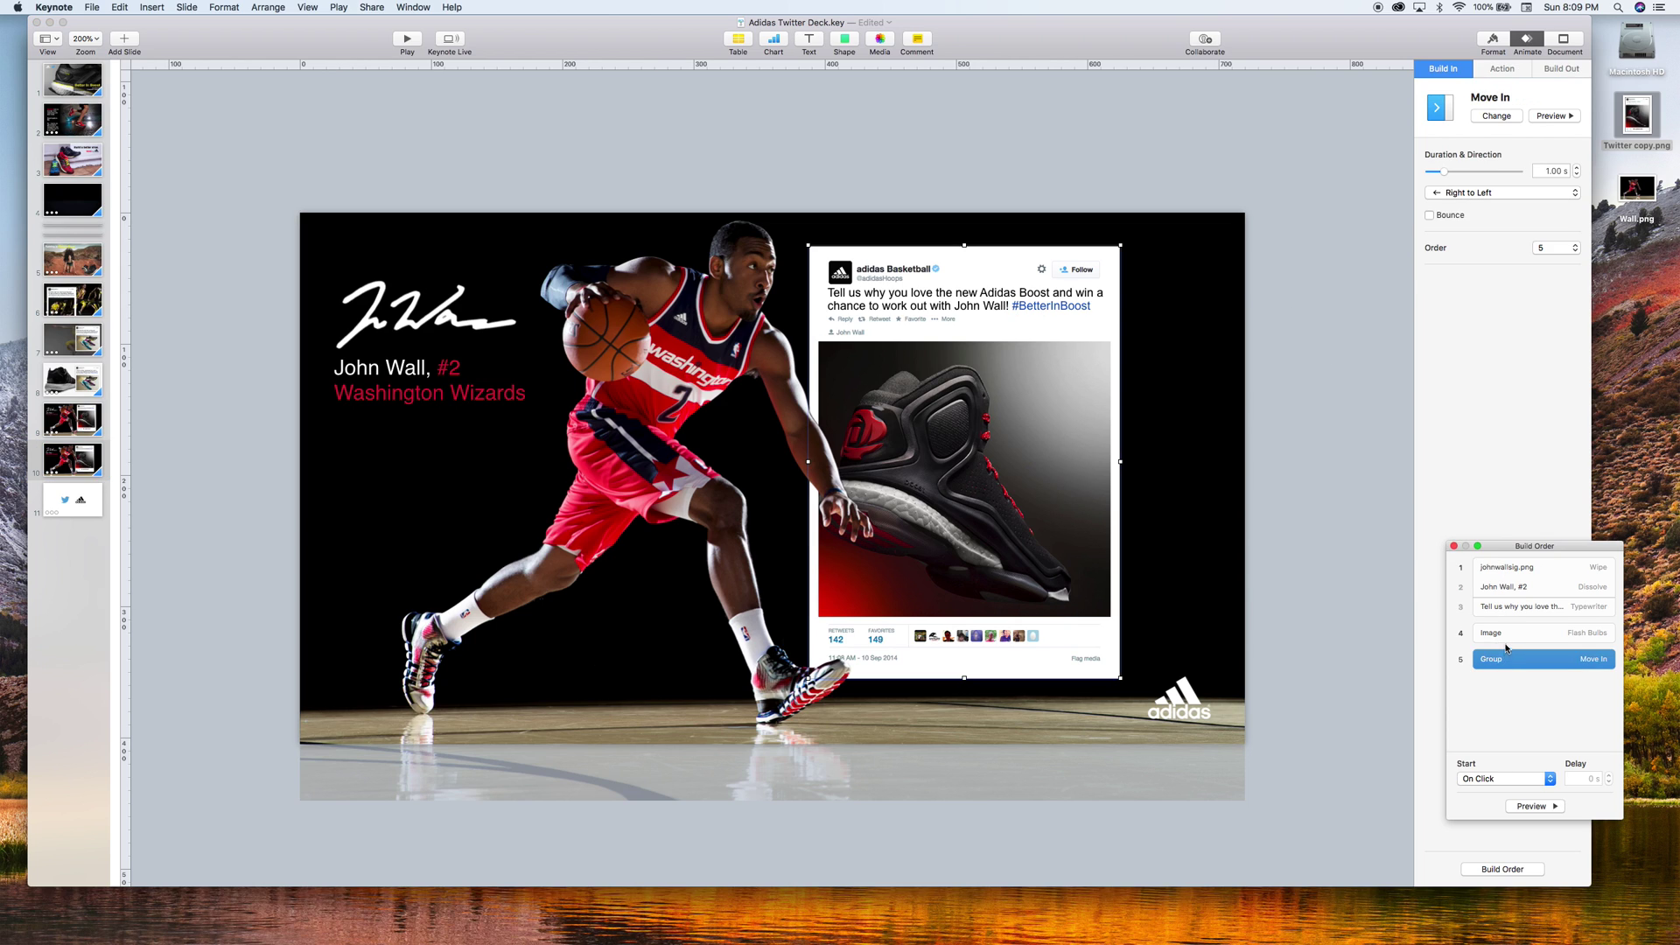
drag(1499, 632, 1527, 567)
click(1531, 654)
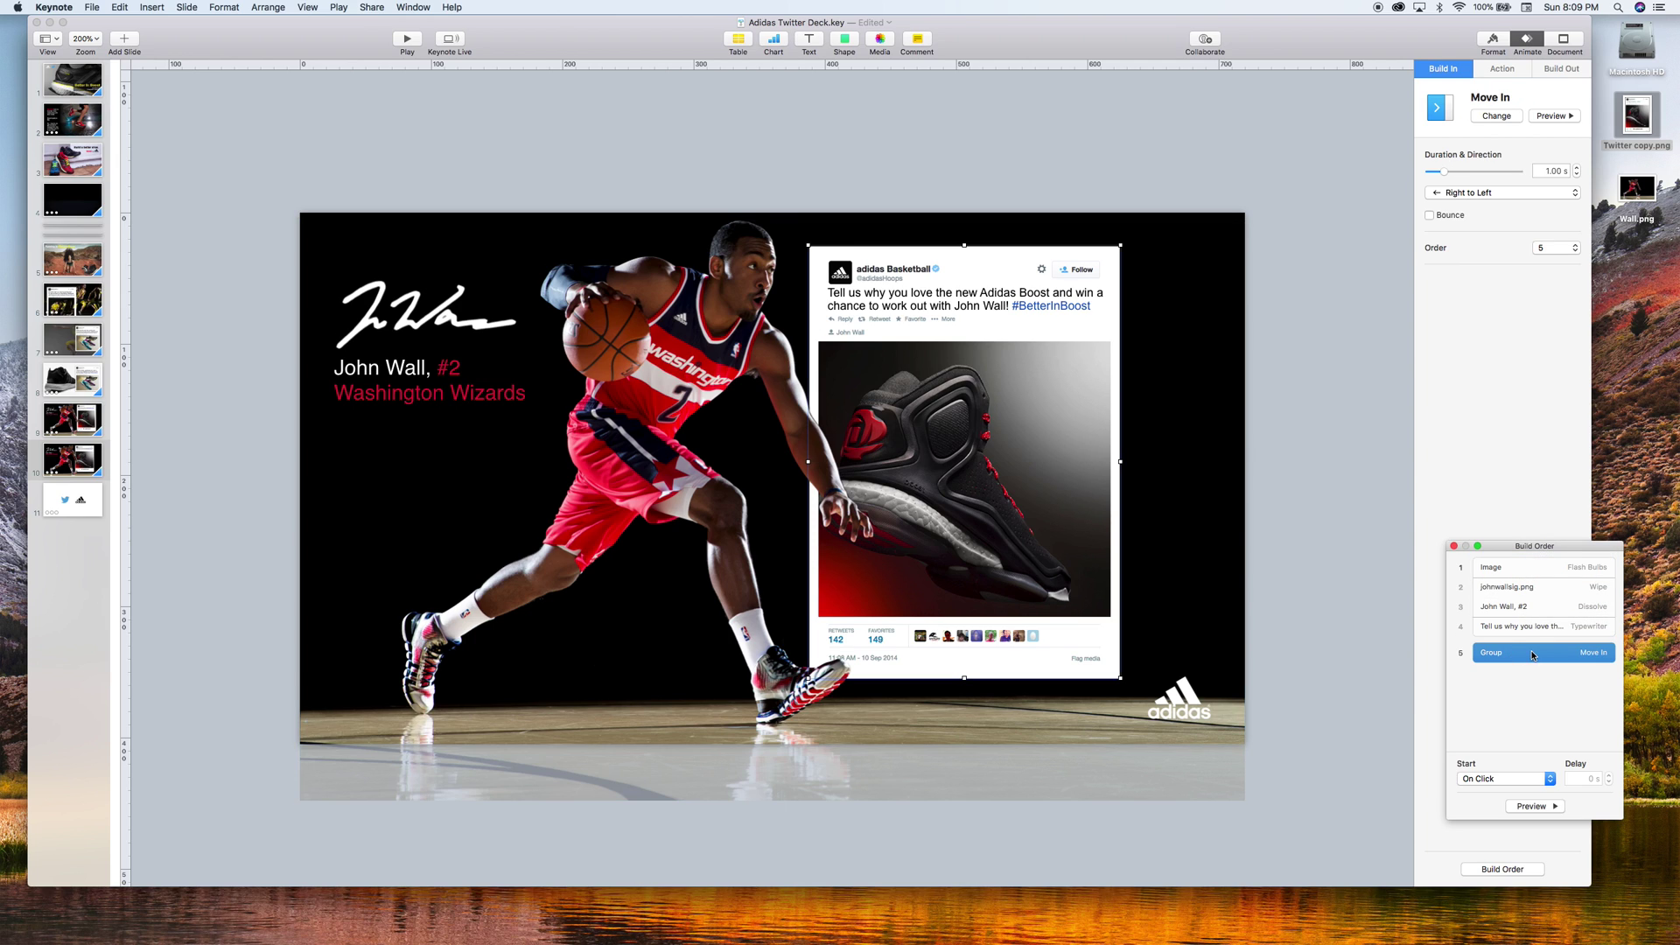
drag(1507, 652, 1496, 622)
click(1503, 669)
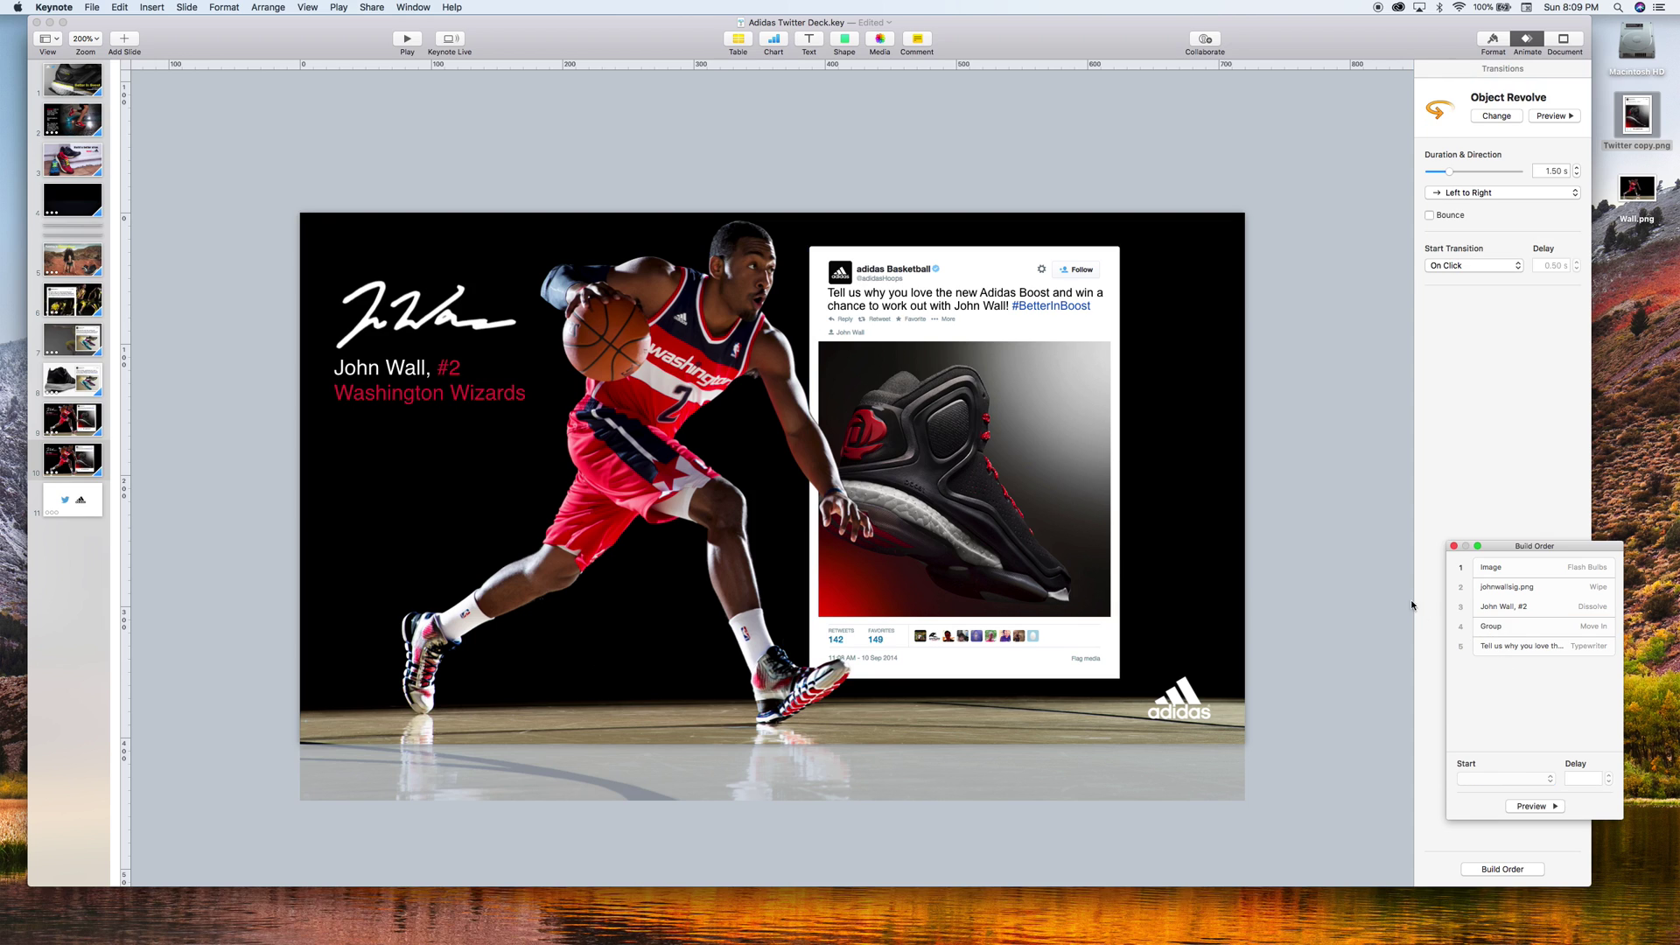
click(1332, 578)
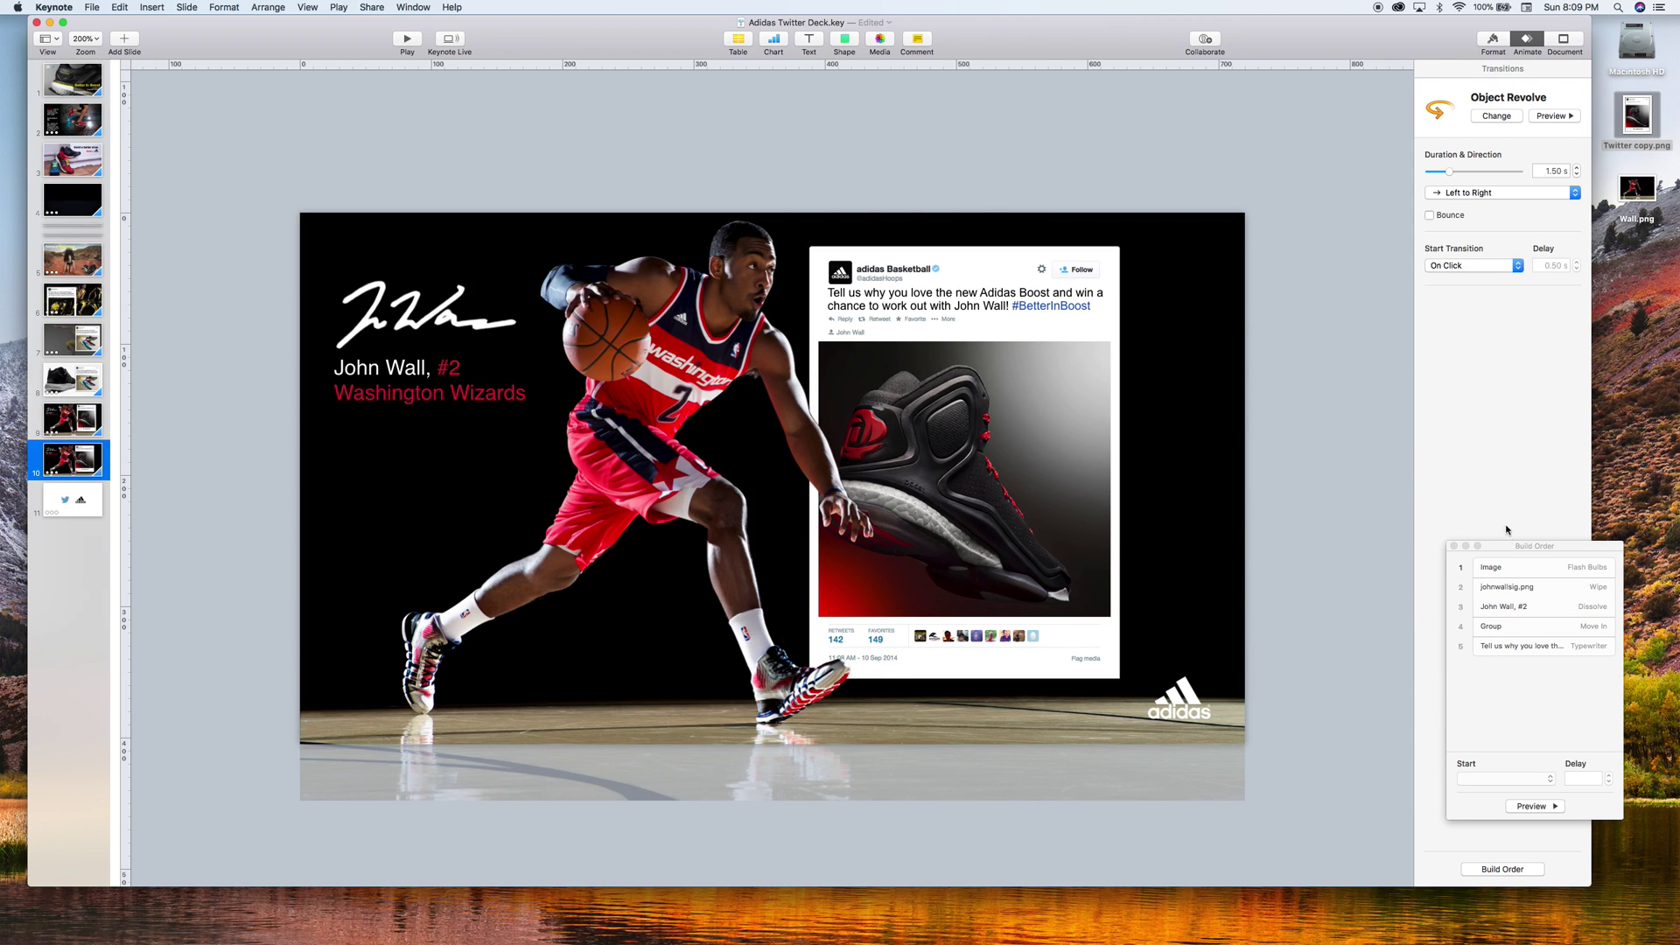
Set the photo's Flash Bulbs build to start After Transition
click(1507, 569)
click(1503, 779)
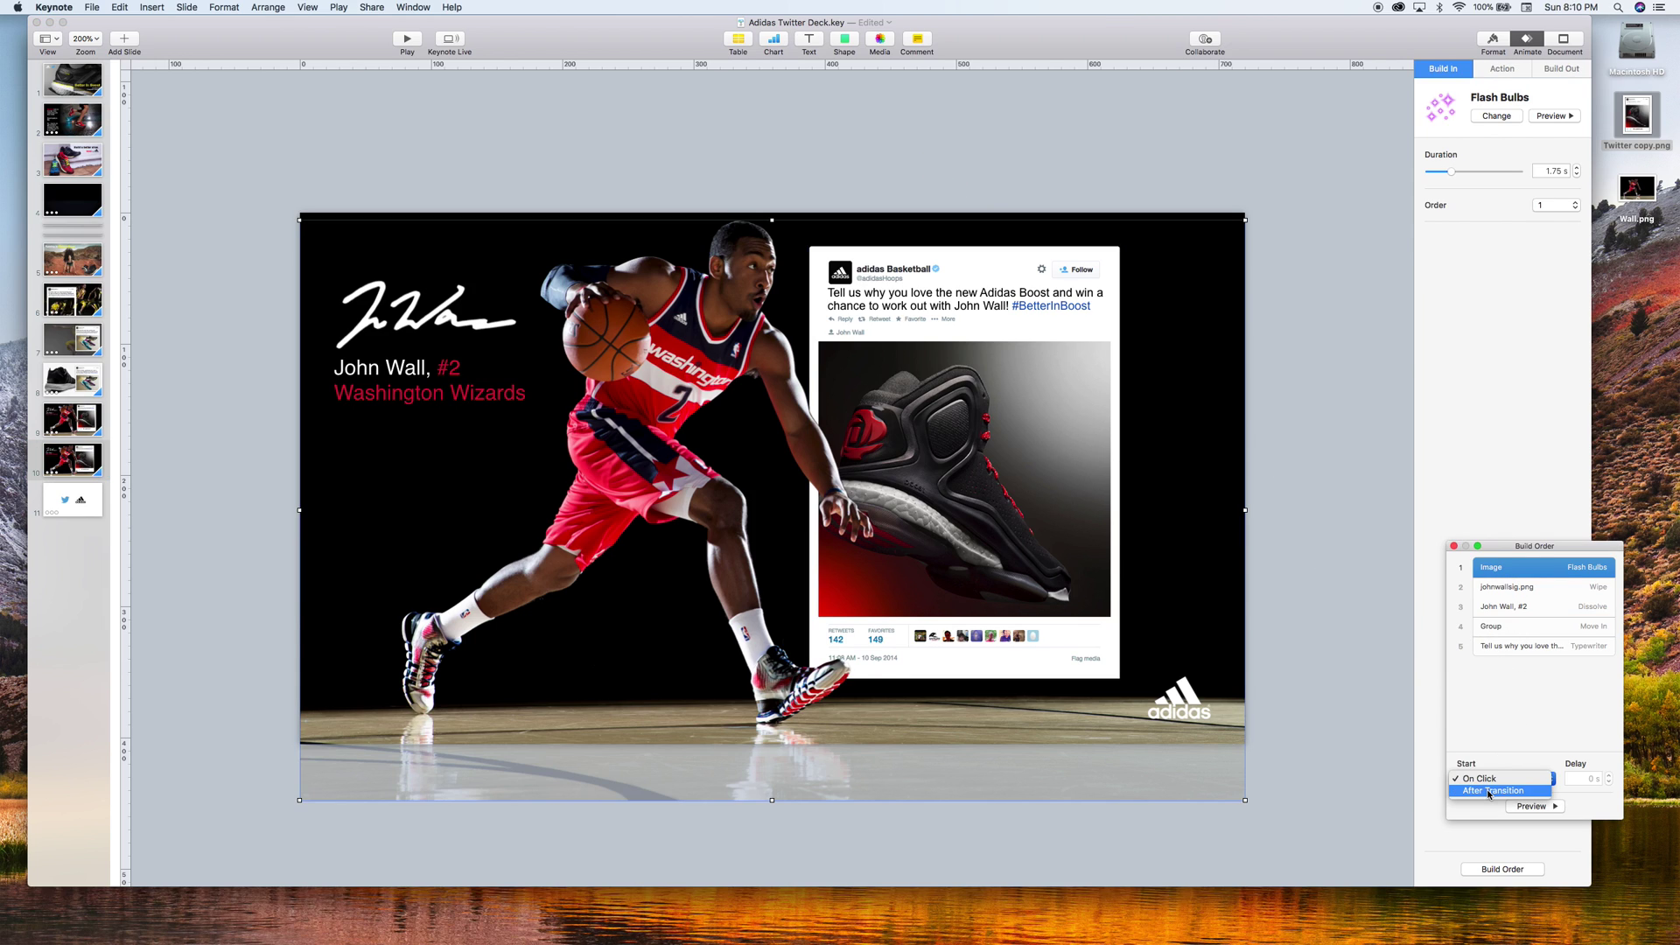
click(1498, 793)
click(1357, 604)
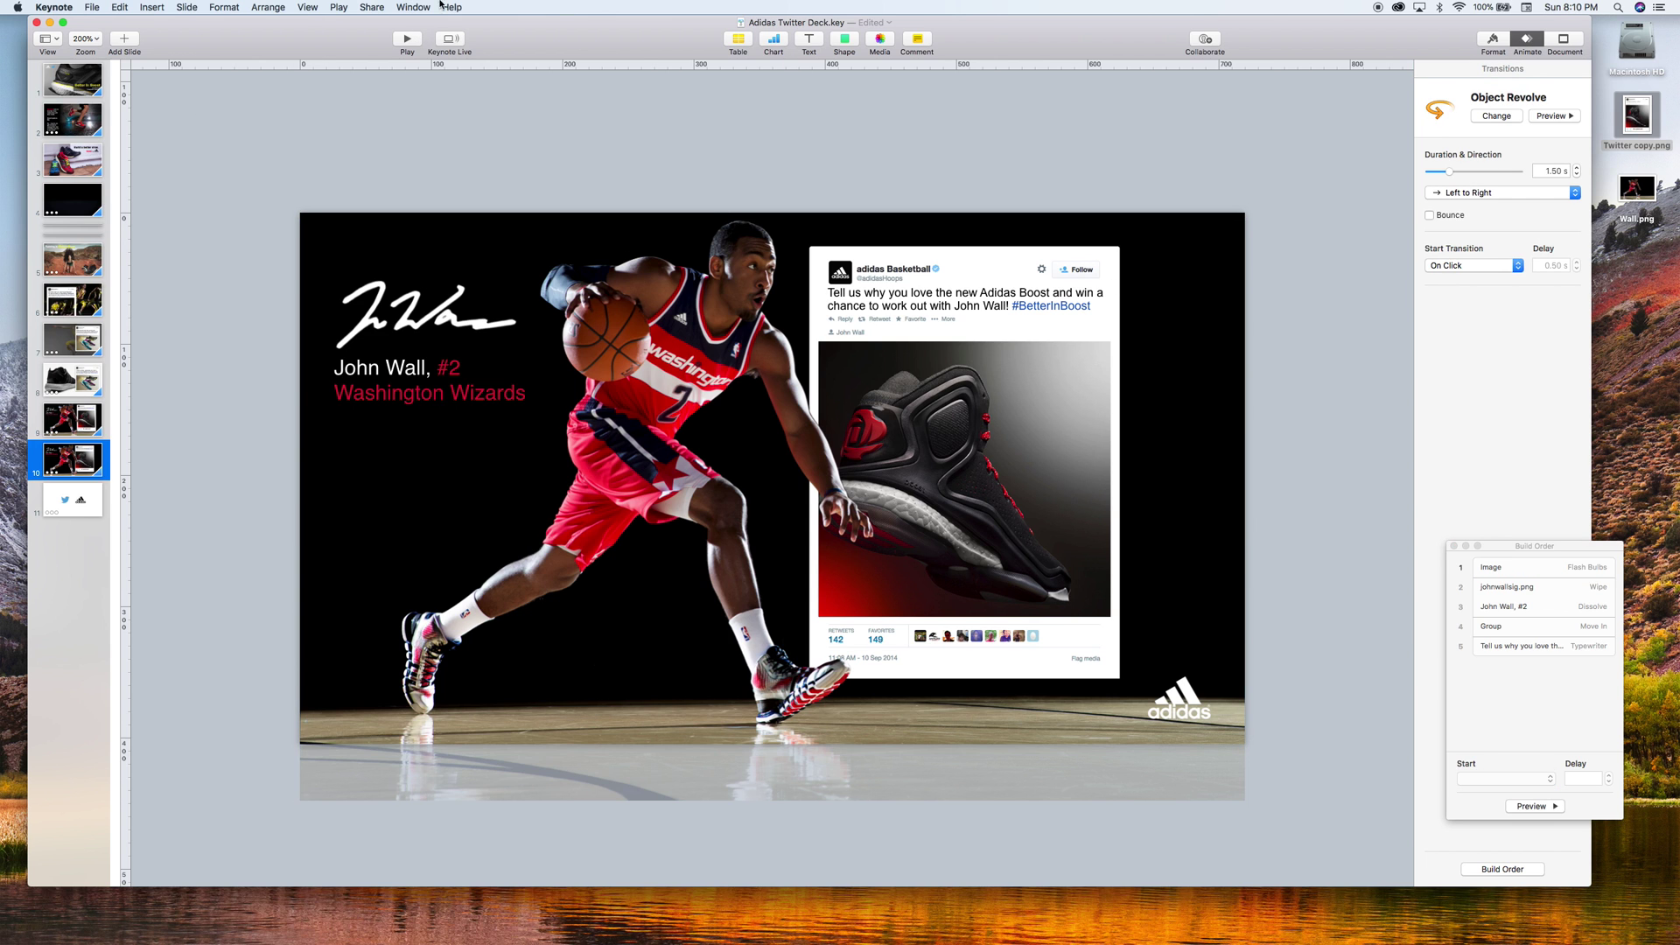
Play slide 10 full screen to watch the builds run in order
click(406, 40)
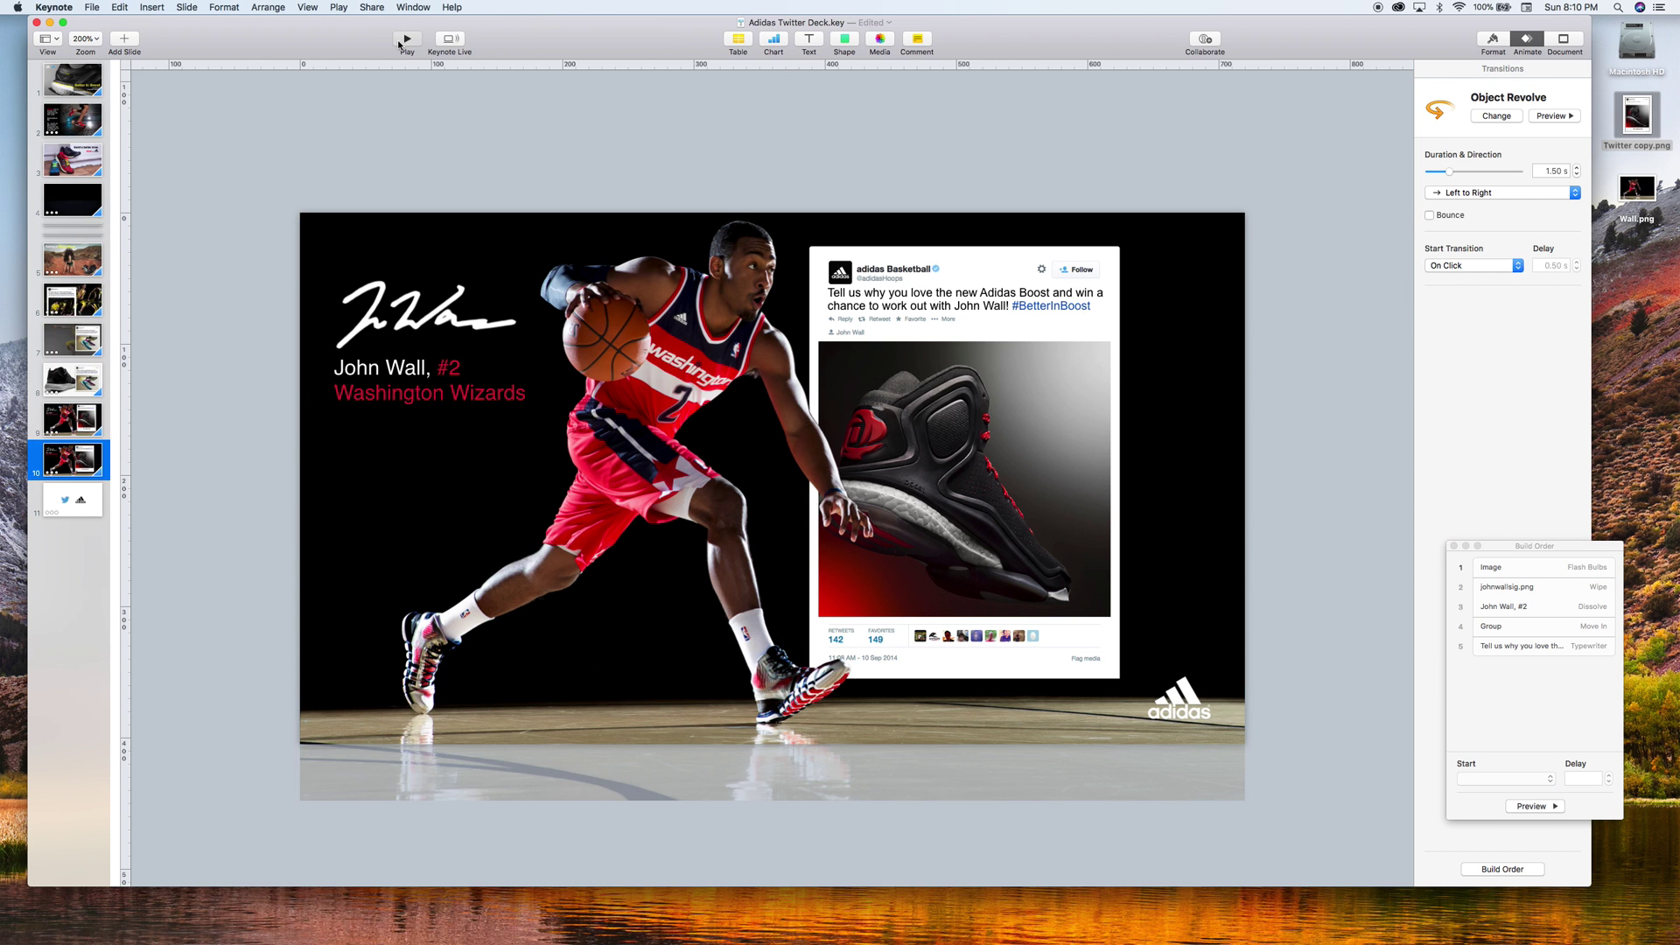